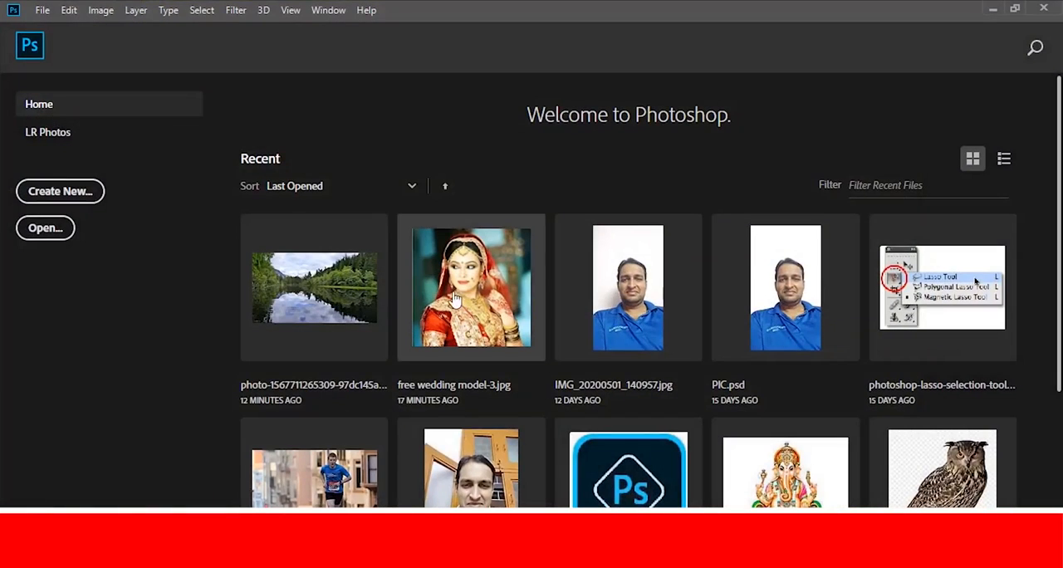
- Open free wedding model-3.jpg, reset to the default colours, and select the whole bride with the Quick Selection tool
{"action": "left_click", "coordinate": [470, 287]}
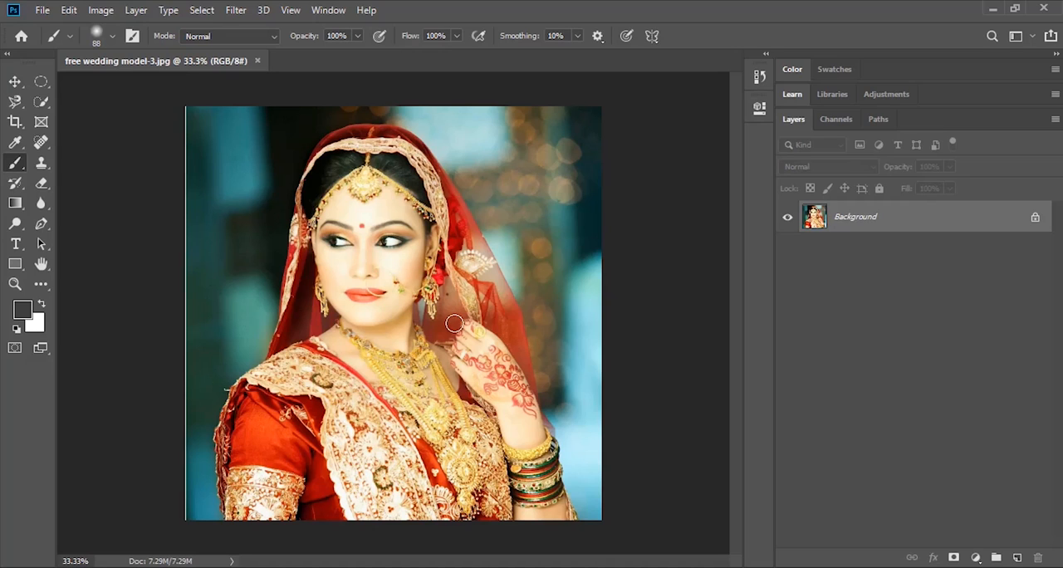
{"action": "left_click", "coordinate": [17, 333]}
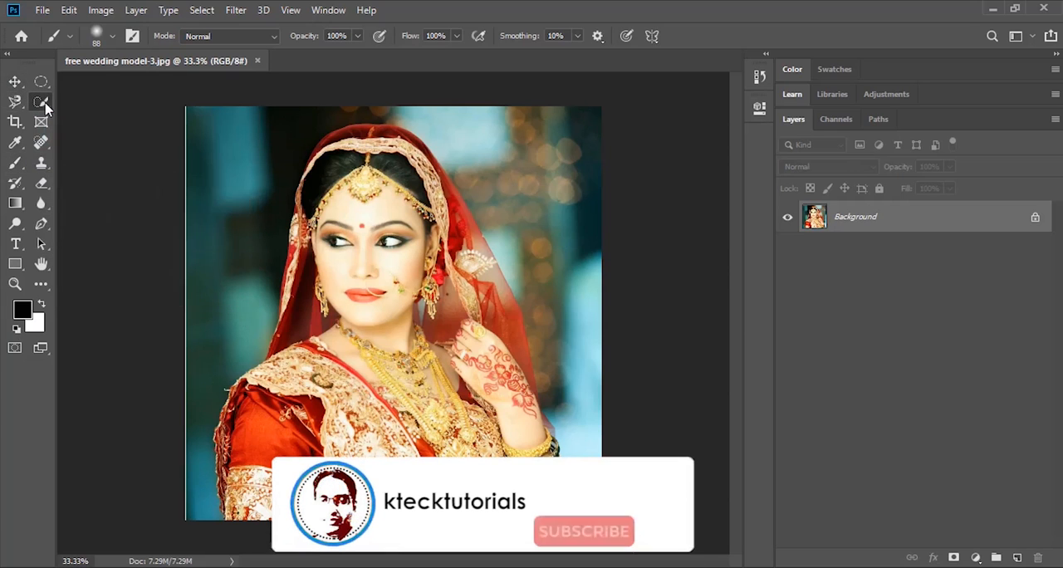
{"action": "left_click", "coordinate": [44, 104]}
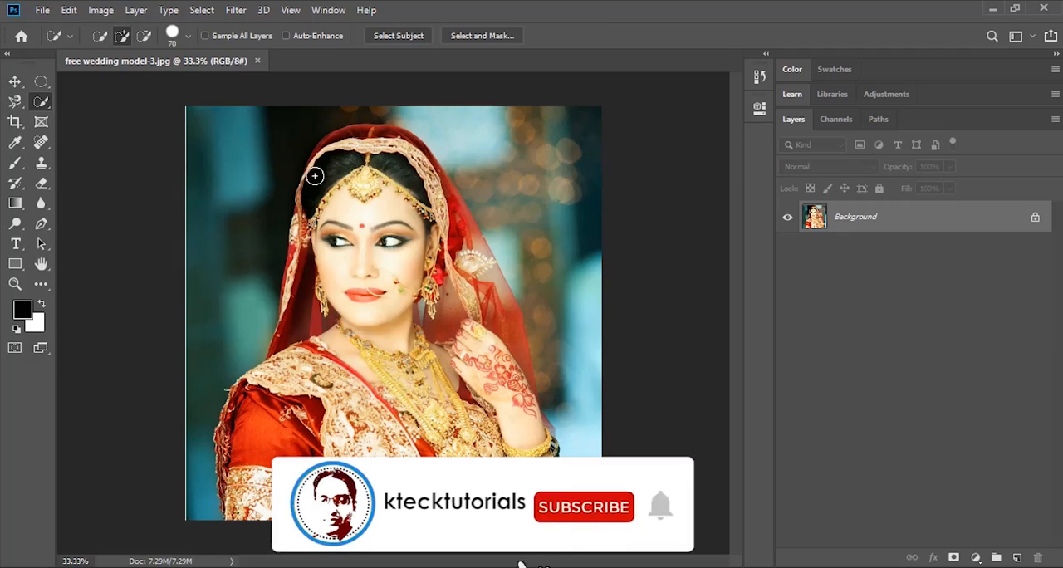
{"action": "mouse_move", "coordinate": [308, 187]}
{"action": "left_mouse_down"}
{"action": "mouse_move", "coordinate": [351, 137]}
{"action": "mouse_move", "coordinate": [384, 138]}
{"action": "mouse_move", "coordinate": [408, 159]}
{"action": "mouse_move", "coordinate": [410, 143]}
{"action": "mouse_move", "coordinate": [486, 287]}
{"action": "mouse_move", "coordinate": [410, 209]}
{"action": "mouse_move", "coordinate": [315, 235]}
{"action": "mouse_move", "coordinate": [292, 281]}
{"action": "mouse_move", "coordinate": [470, 322]}
{"action": "mouse_move", "coordinate": [524, 368]}
{"action": "mouse_move", "coordinate": [541, 438]}
{"action": "mouse_move", "coordinate": [531, 478]}
{"action": "left_mouse_up"}
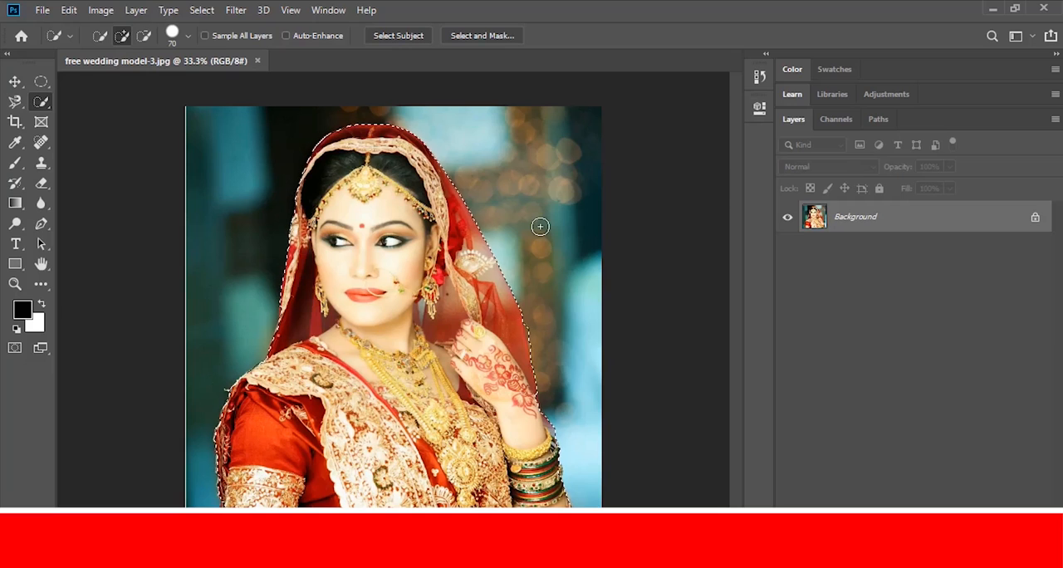
- Try isolating the selected bride on a new layer with the Background layer hidden, and undo both changes
{"action": "key", "text": "ctrl+j"}
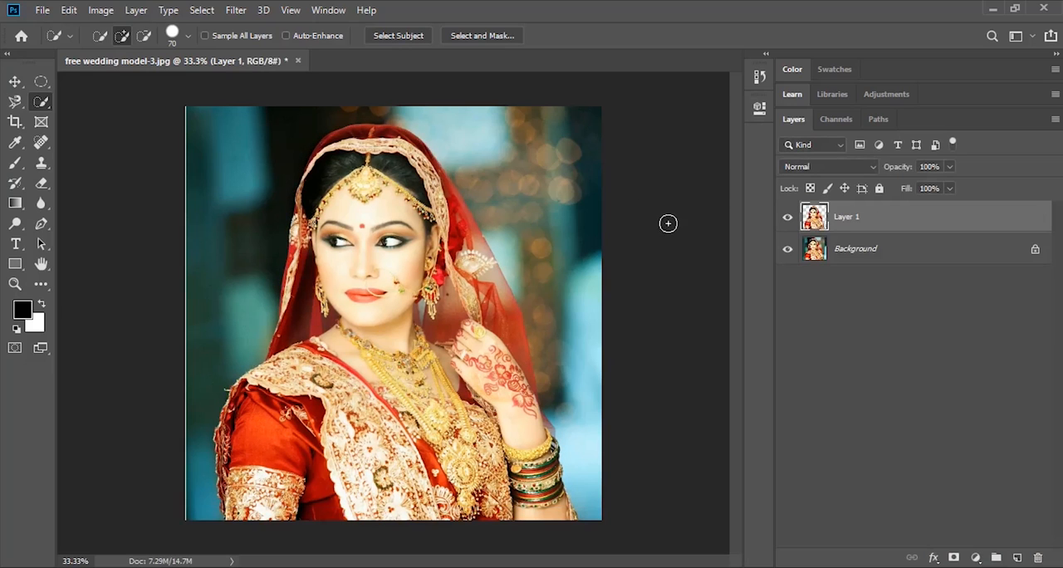
{"action": "left_click", "coordinate": [788, 250]}
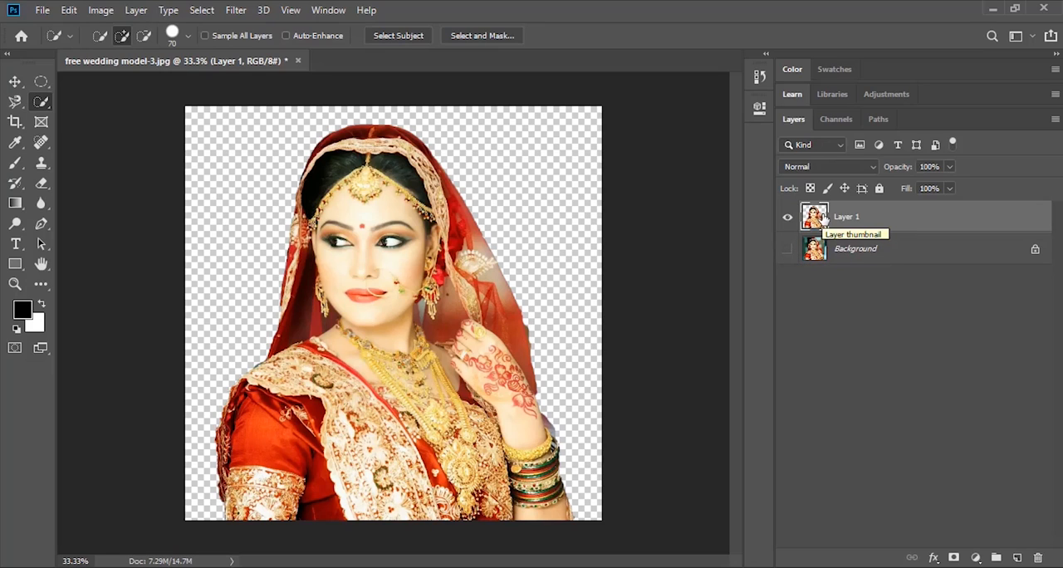
{"action": "key", "text": "ctrl+z"}
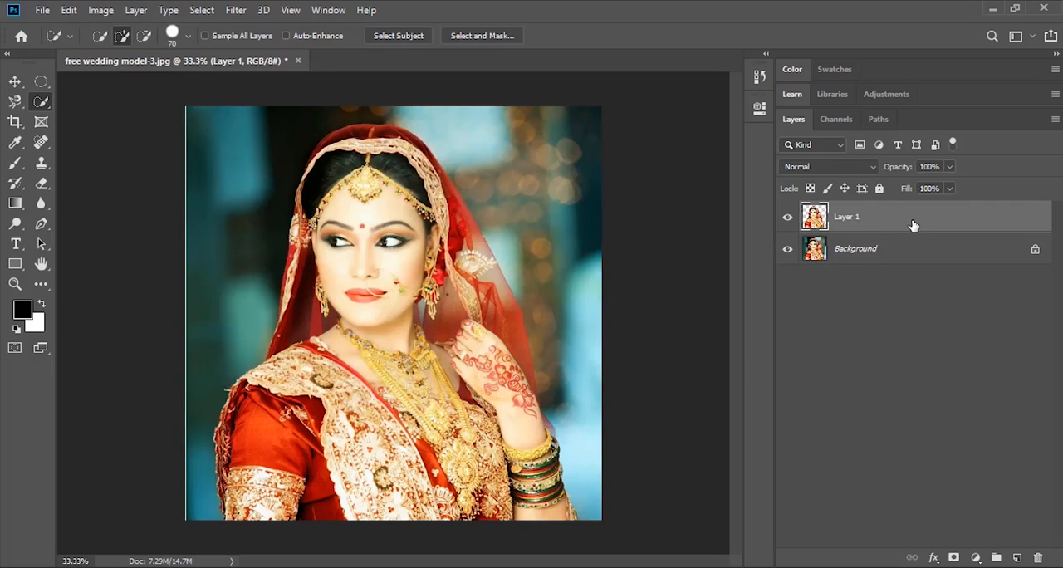
{"action": "key", "text": "ctrl+z"}
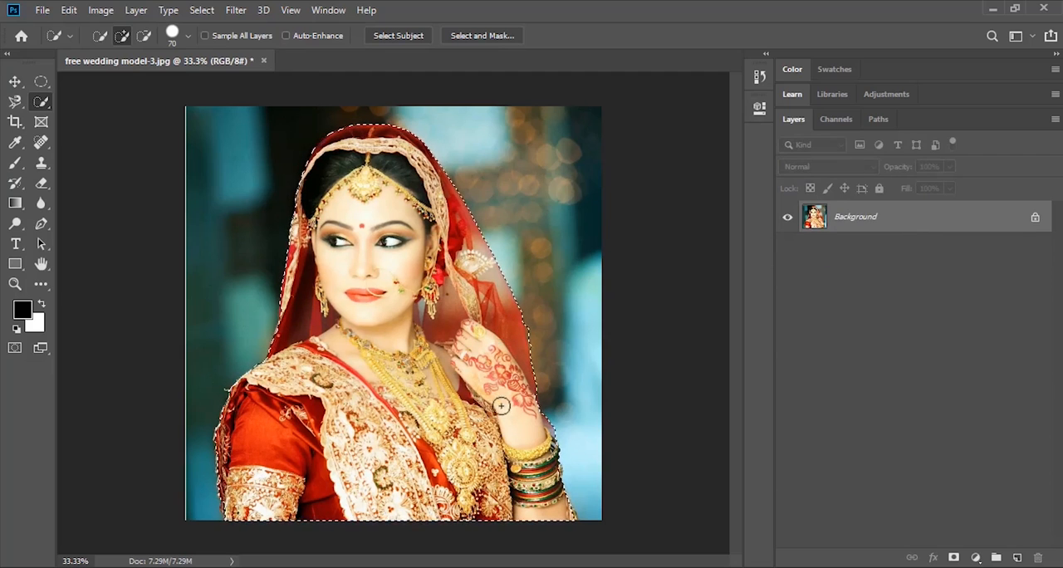
- Invert the selection to target the backdrop around the bride
{"action": "key", "text": "alt"}
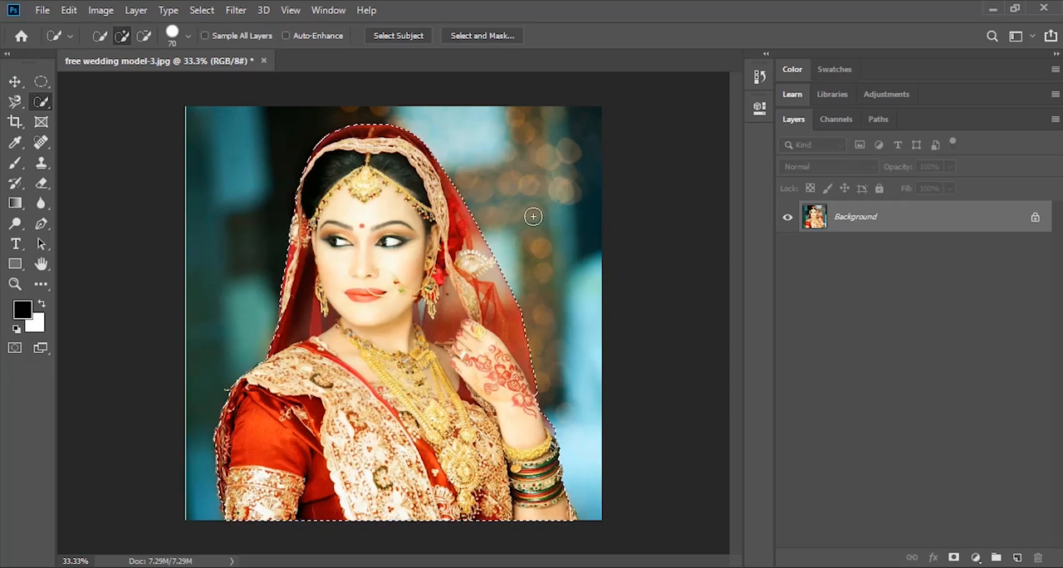
{"action": "key", "text": "ctrl+shift+i"}
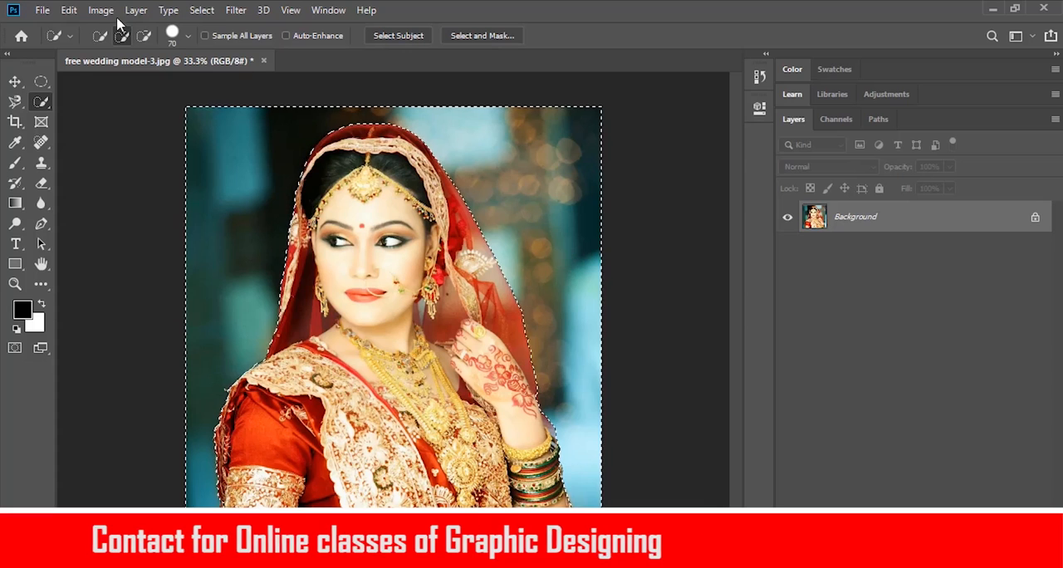
{"action": "left_click", "coordinate": [40, 10]}
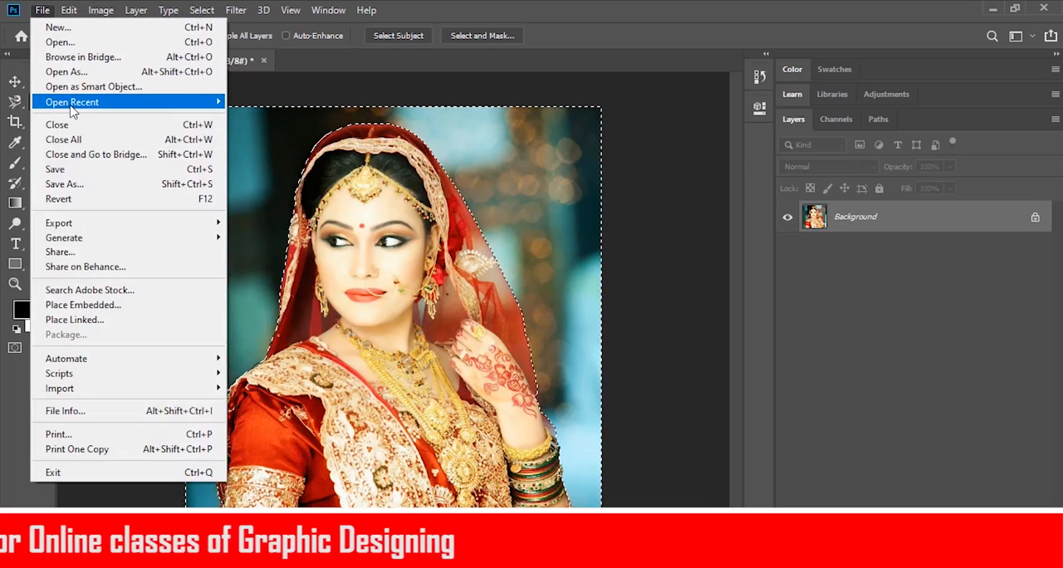
{"action": "mouse_move", "coordinate": [71, 108]}
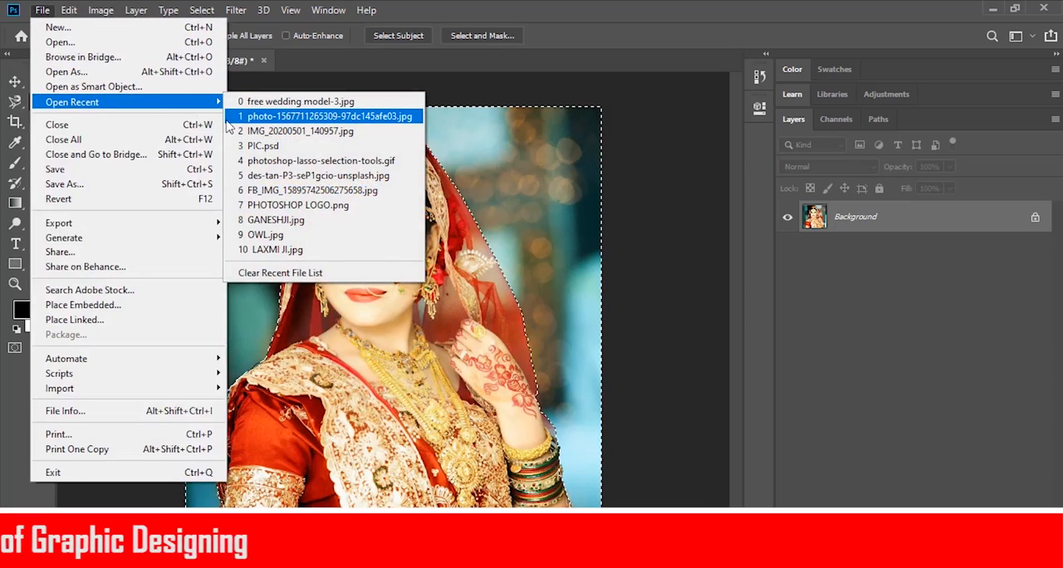
{"action": "left_click", "coordinate": [60, 42]}
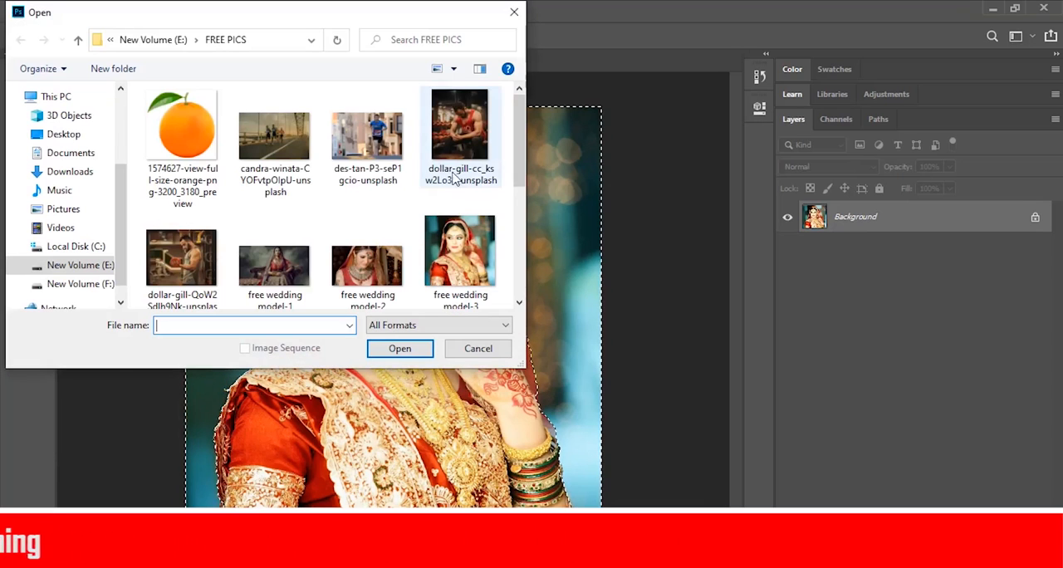
{"action": "left_click_drag", "start_coordinate": [520, 108], "coordinate": [527, 207]}
{"action": "left_click", "coordinate": [368, 170]}
{"action": "left_click", "coordinate": [402, 349]}
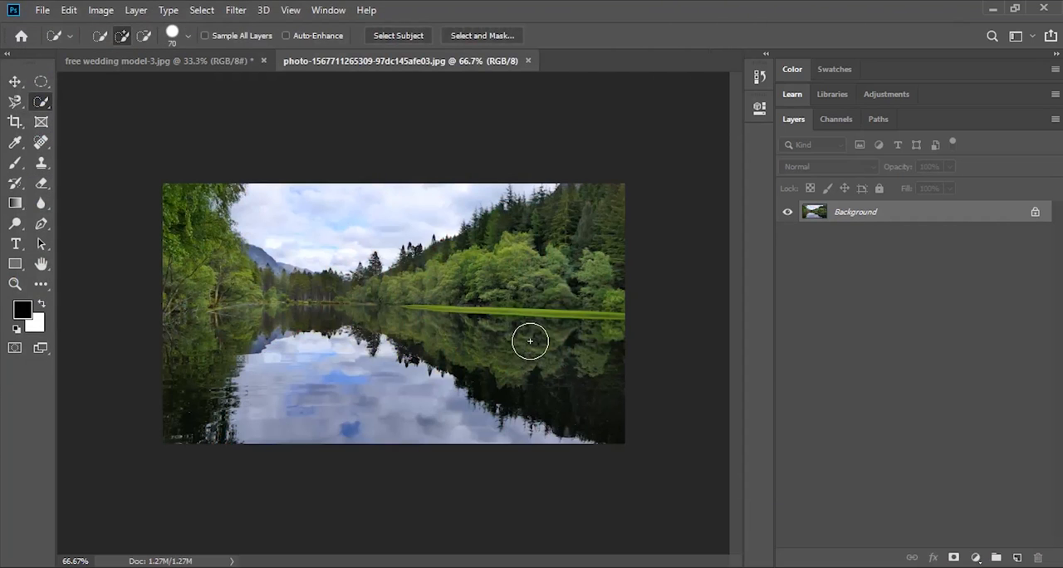
{"action": "key", "text": "ctrl+a"}
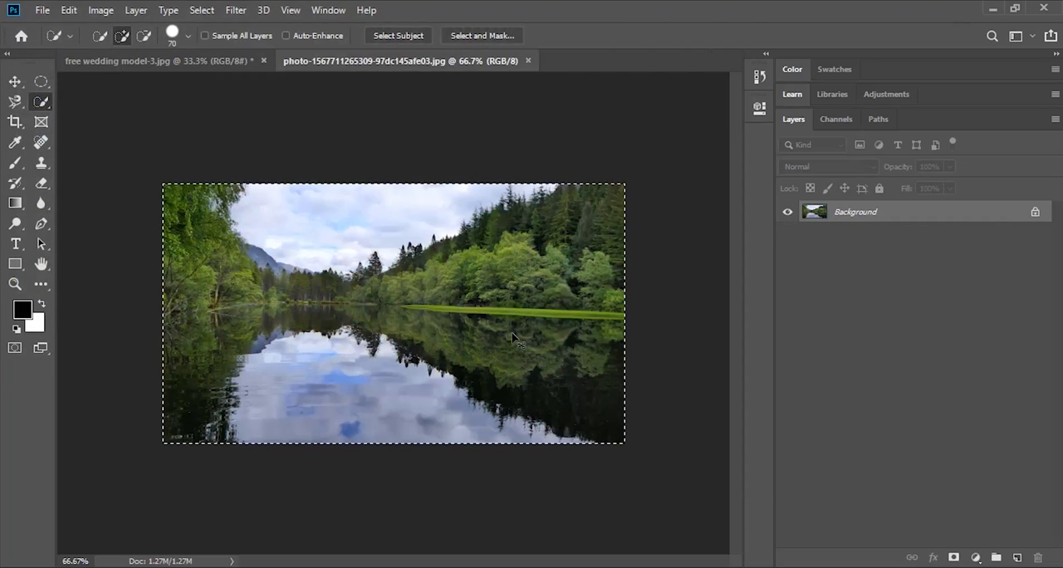
- Paste the copied landscape into the selected backdrop of the wedding photo using Paste Into
{"action": "left_click", "coordinate": [202, 63]}
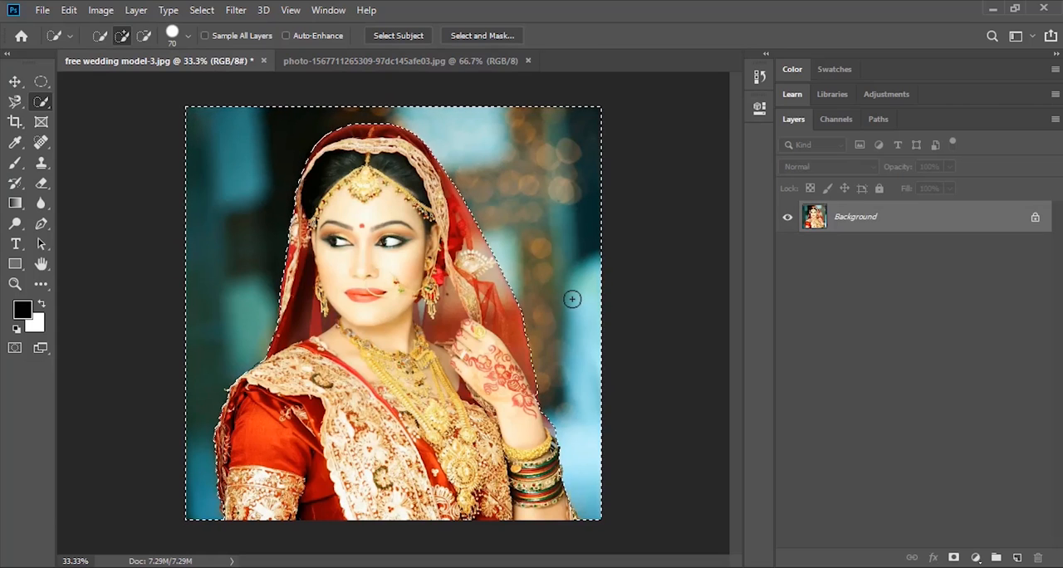
{"action": "key", "text": "ctrl+v"}
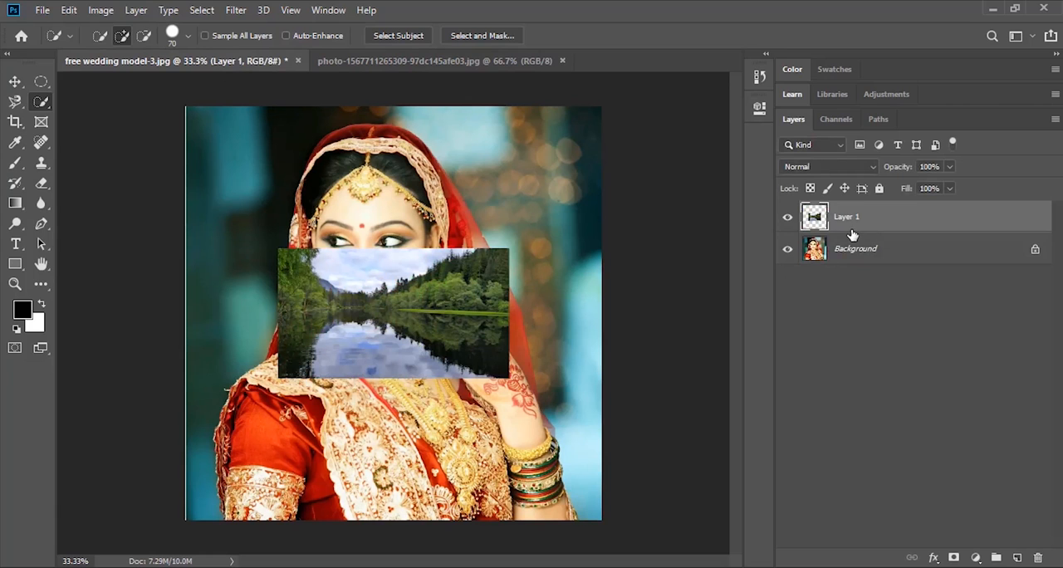
{"action": "key", "text": "ctrl+z"}
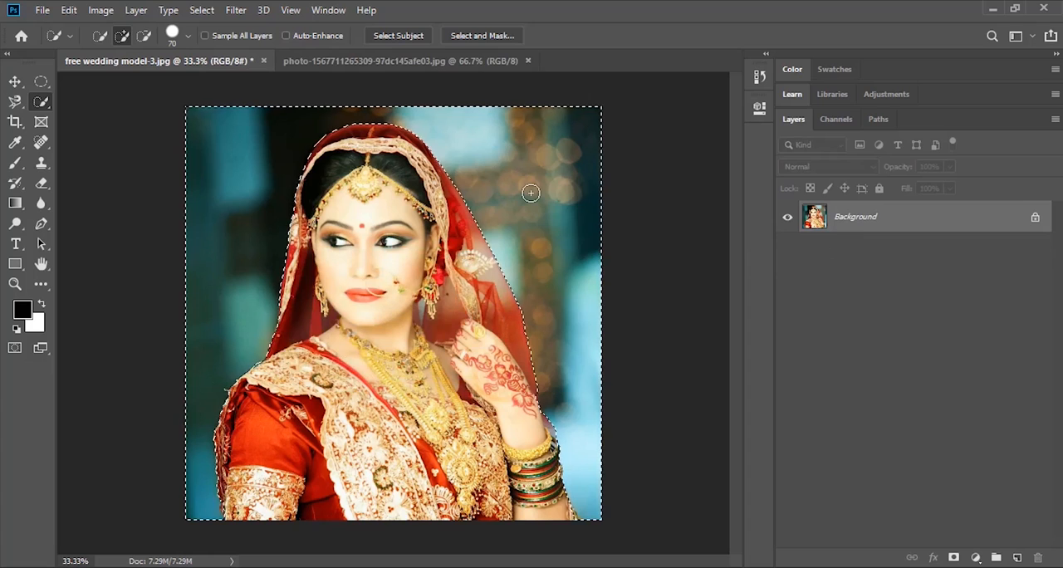
{"action": "left_click", "coordinate": [71, 11]}
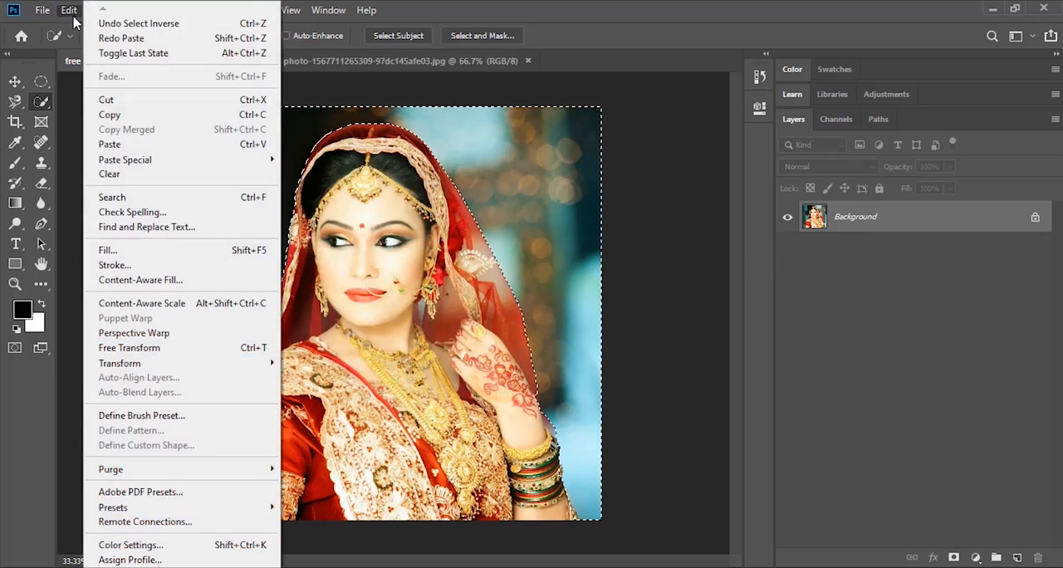
{"action": "mouse_move", "coordinate": [125, 162]}
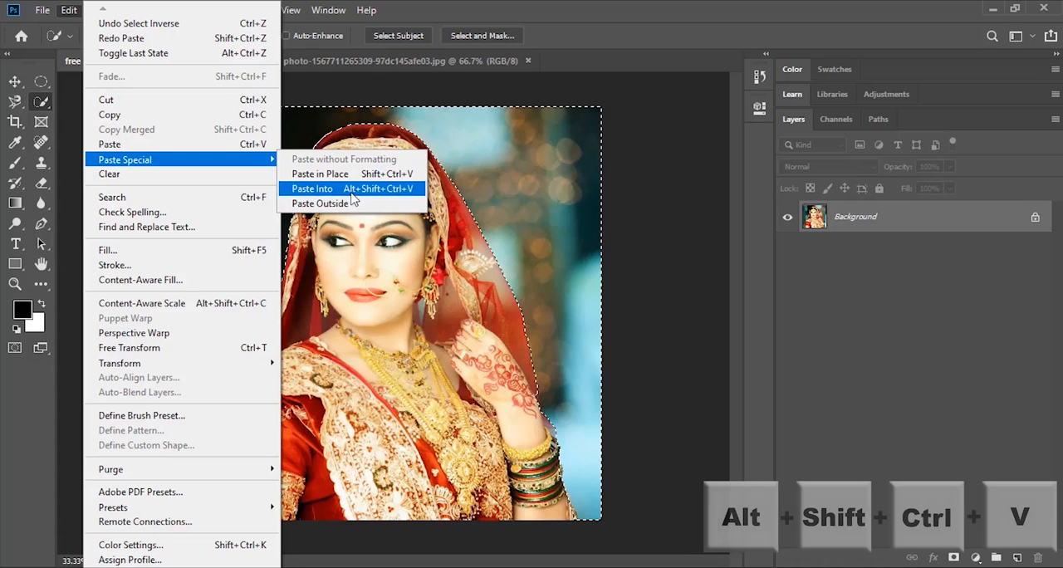
{"action": "left_click", "coordinate": [413, 198]}
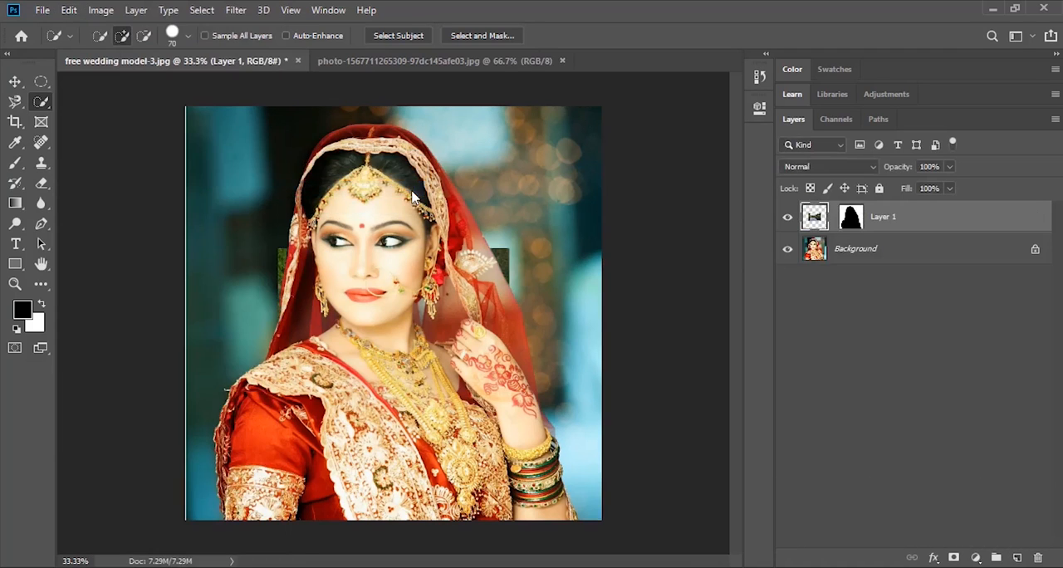
- Scale the pasted landscape proportionally to about 319% to cover the backdrop, and shift it to the right behind the bride
{"action": "left_click", "coordinate": [853, 219]}
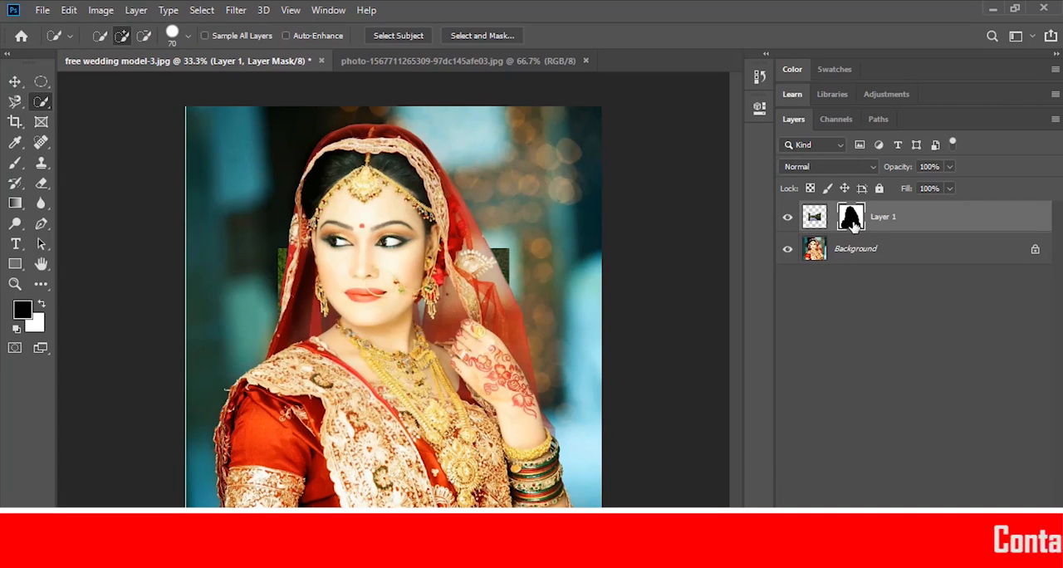
{"action": "left_click", "coordinate": [816, 219]}
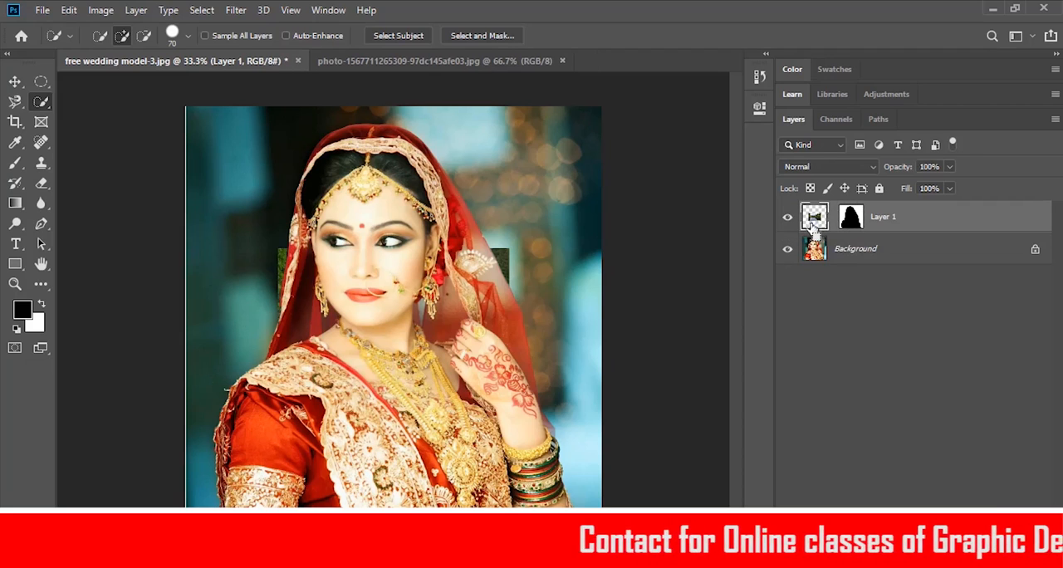
{"action": "key", "text": "ctrl+t"}
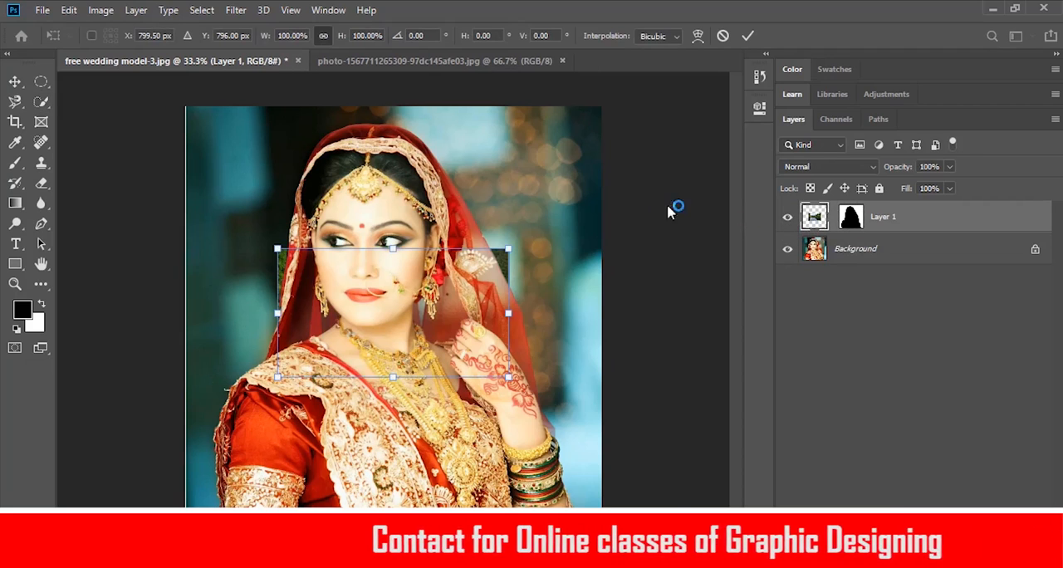
{"action": "left_click_drag", "start_coordinate": [510, 247], "coordinate": [722, 60]}
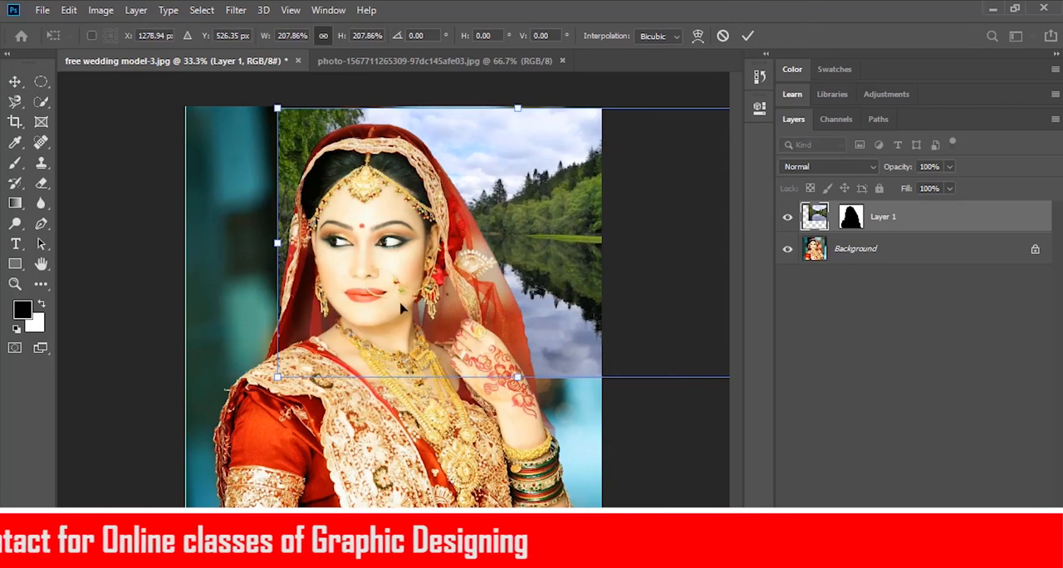
{"action": "left_click_drag", "start_coordinate": [240, 399], "coordinate": [33, 515]}
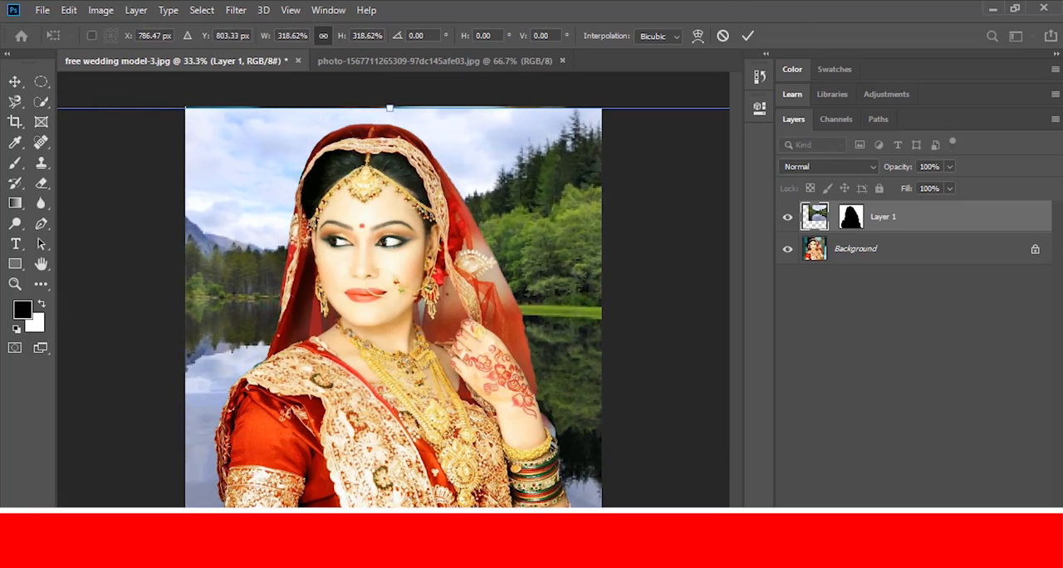
{"action": "key", "text": "Return"}
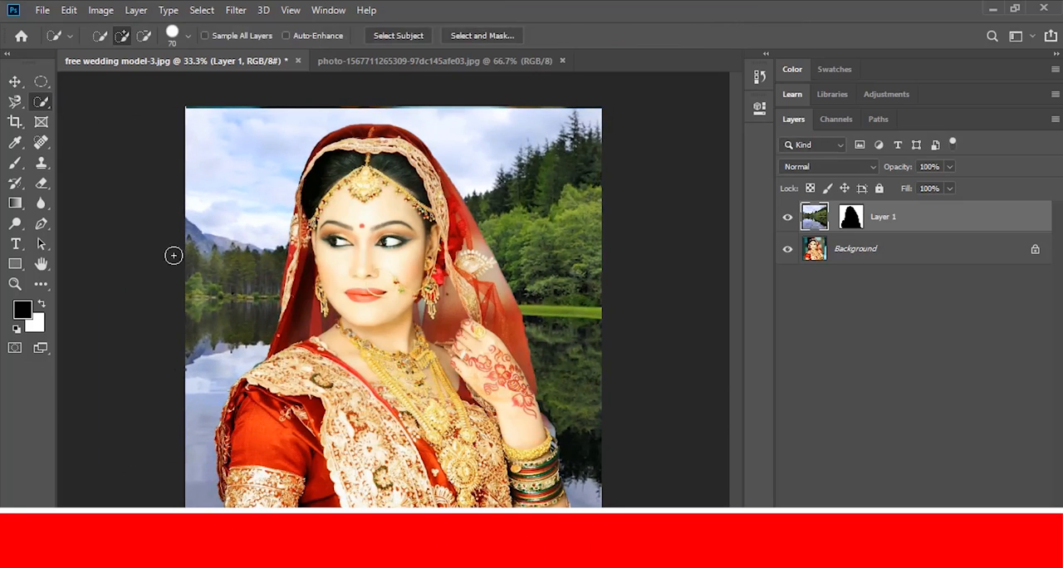
{"action": "left_click", "coordinate": [15, 81]}
{"action": "left_click_drag", "start_coordinate": [220, 247], "coordinate": [315, 245]}
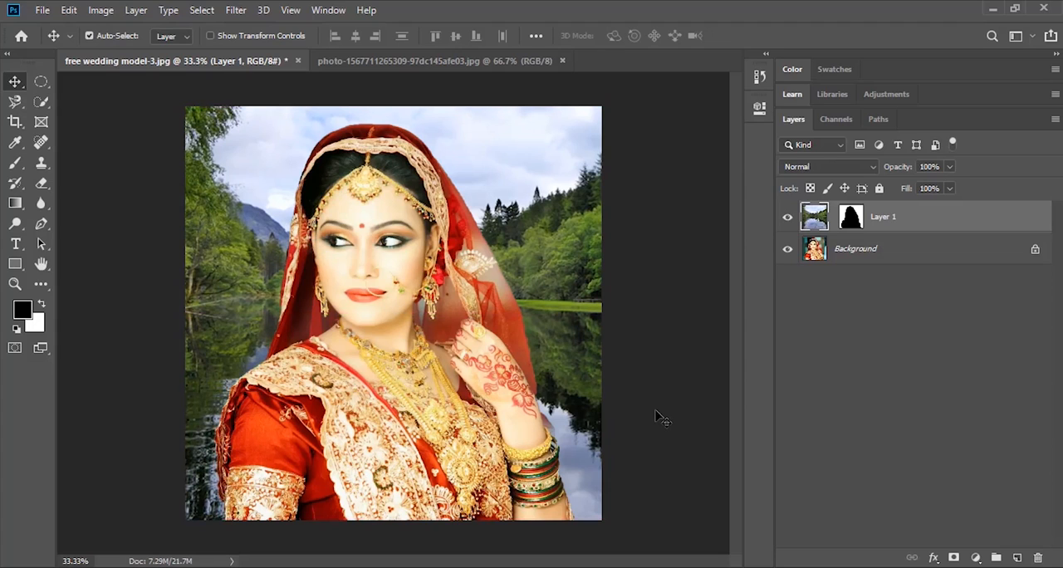
- Paint white over the bride's head and upper body on Layer 1's mask, enlarging the soft brush to 400 px
{"action": "left_click", "coordinate": [851, 218]}
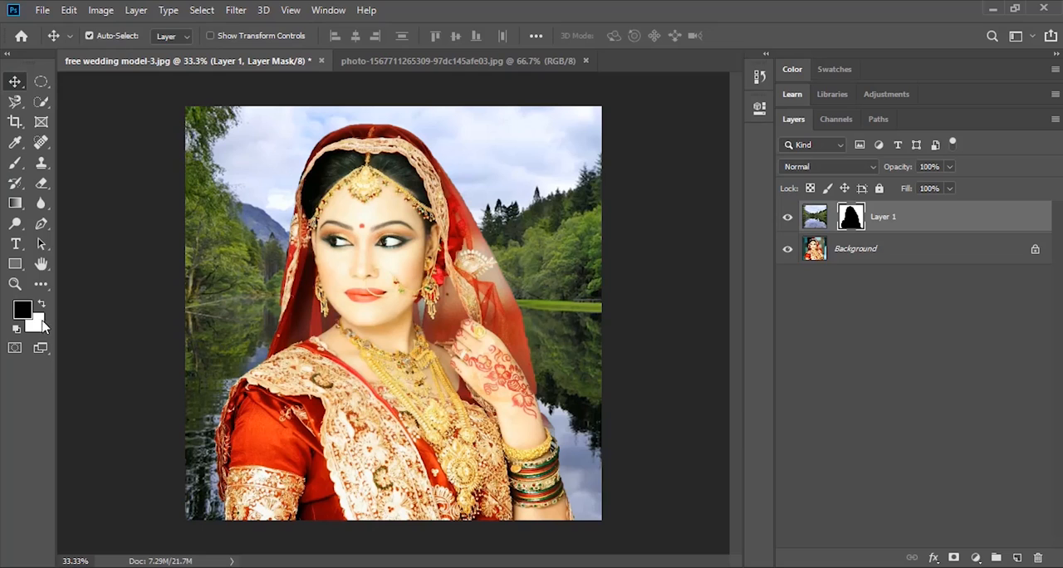
{"action": "left_click", "coordinate": [15, 163]}
{"action": "mouse_move", "coordinate": [320, 182]}
{"action": "left_mouse_down"}
{"action": "mouse_move", "coordinate": [373, 131]}
{"action": "mouse_move", "coordinate": [359, 130]}
{"action": "mouse_move", "coordinate": [361, 106]}
{"action": "mouse_move", "coordinate": [384, 129]}
{"action": "mouse_move", "coordinate": [369, 158]}
{"action": "mouse_move", "coordinate": [380, 164]}
{"action": "mouse_move", "coordinate": [285, 188]}
{"action": "mouse_move", "coordinate": [383, 181]}
{"action": "mouse_move", "coordinate": [475, 197]}
{"action": "mouse_move", "coordinate": [499, 264]}
{"action": "mouse_move", "coordinate": [436, 247]}
{"action": "mouse_move", "coordinate": [496, 219]}
{"action": "mouse_move", "coordinate": [472, 191]}
{"action": "mouse_move", "coordinate": [513, 169]}
{"action": "mouse_move", "coordinate": [307, 197]}
{"action": "left_mouse_up"}
{"action": "left_click_drag", "start_coordinate": [480, 131], "coordinate": [385, 122]}
{"action": "mouse_move", "coordinate": [291, 160]}
{"action": "left_mouse_down"}
{"action": "mouse_move", "coordinate": [335, 188]}
{"action": "mouse_move", "coordinate": [312, 194]}
{"action": "left_mouse_up"}
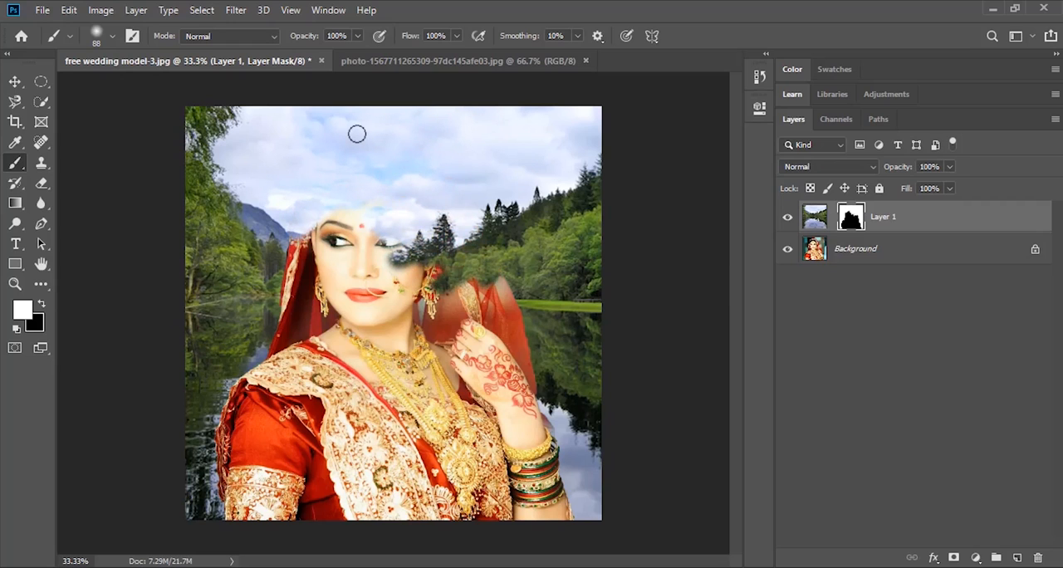
{"action": "key", "text": "bracketright"}
{"action": "key", "text": "bracketright"}
{"action": "key", "text": "bracketright"}
{"action": "key", "text": "bracketright"}
{"action": "key", "text": "bracketright"}
{"action": "key", "text": "bracketright"}
{"action": "key", "text": "bracketright"}
{"action": "key", "text": "bracketright"}
{"action": "mouse_move", "coordinate": [361, 190]}
{"action": "left_mouse_down"}
{"action": "mouse_move", "coordinate": [441, 230]}
{"action": "mouse_move", "coordinate": [431, 270]}
{"action": "mouse_move", "coordinate": [506, 378]}
{"action": "mouse_move", "coordinate": [357, 391]}
{"action": "mouse_move", "coordinate": [303, 345]}
{"action": "mouse_move", "coordinate": [289, 257]}
{"action": "left_mouse_up"}
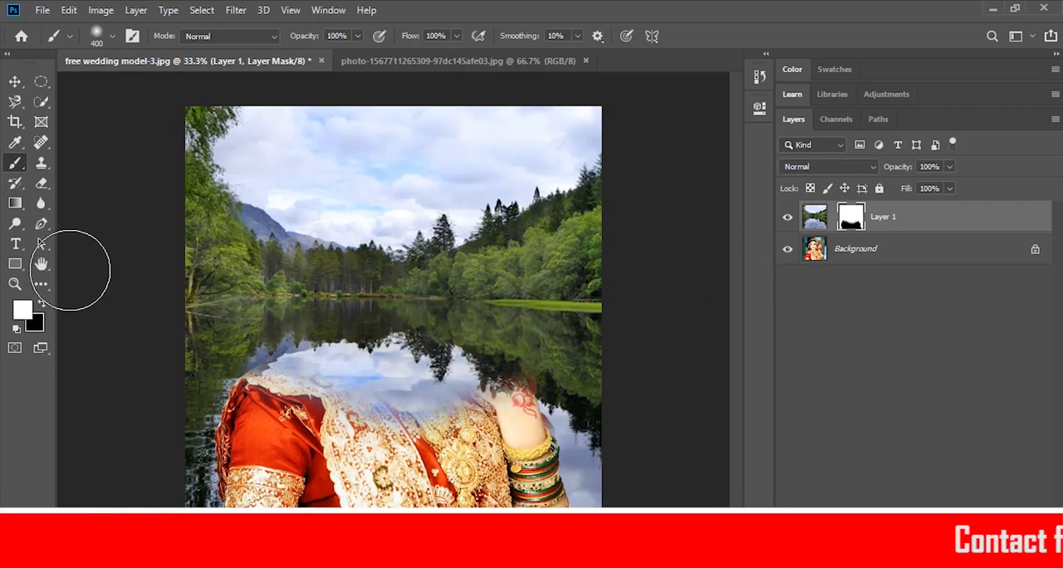
- Undo the brush strokes on the layer mask and delete the landscape layer
{"action": "key", "text": "ctrl+z"}
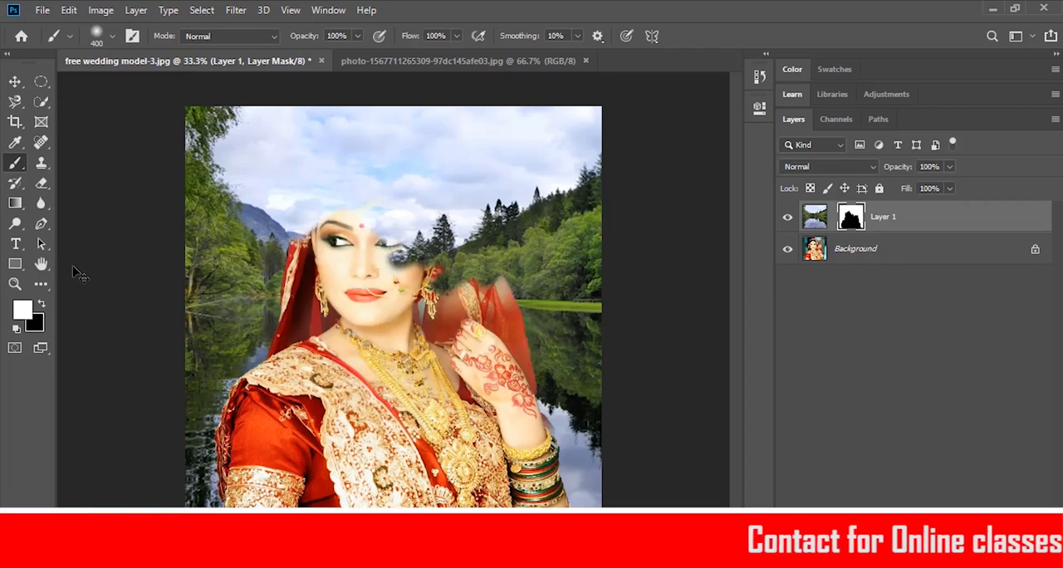
{"action": "key", "text": "ctrl+z"}
{"action": "key", "text": "ctrl+z"}
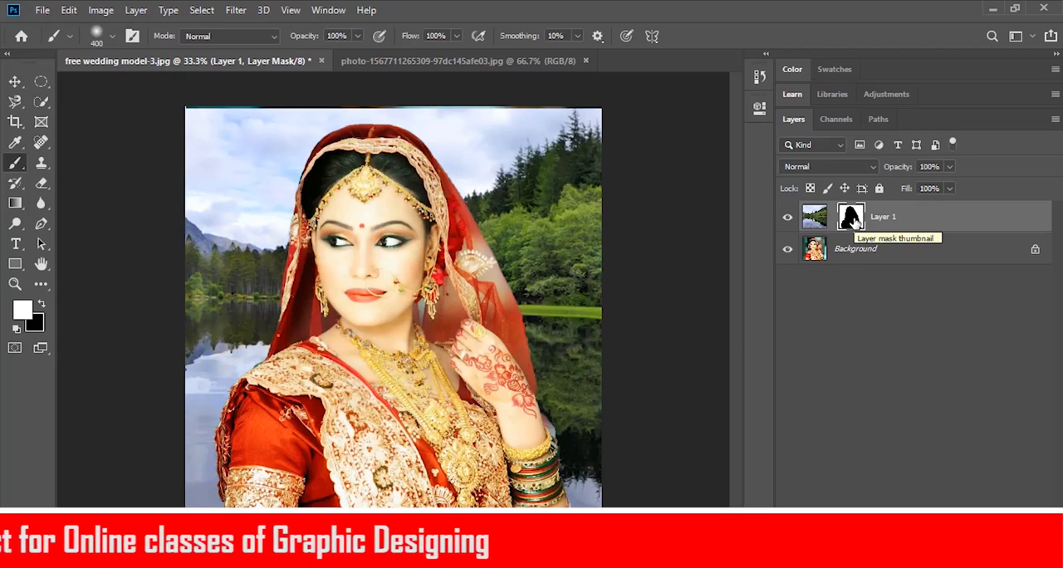
{"action": "left_click", "coordinate": [940, 213]}
{"action": "key", "text": "Delete"}
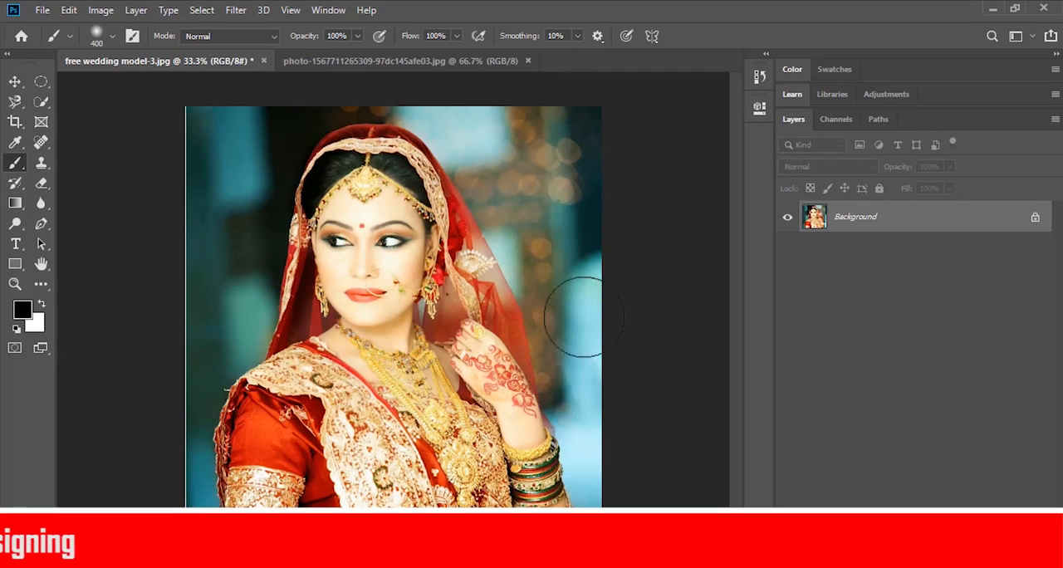
- Select the whole bride, including her veil and arms, in the wedding photo with the Quick Selection tool
{"action": "left_click", "coordinate": [41, 102]}
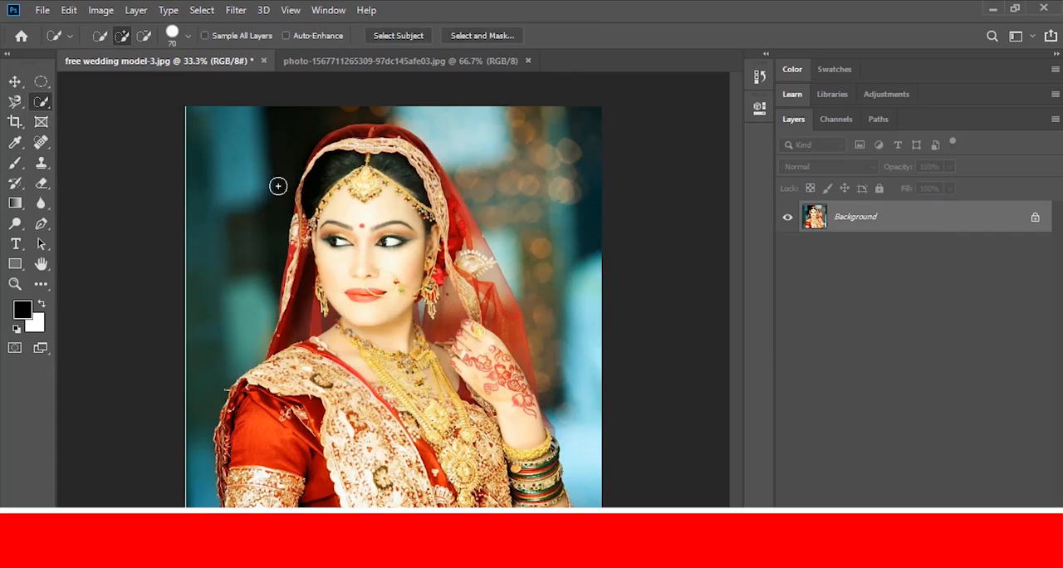
{"action": "left_click_drag", "start_coordinate": [306, 189], "coordinate": [319, 161]}
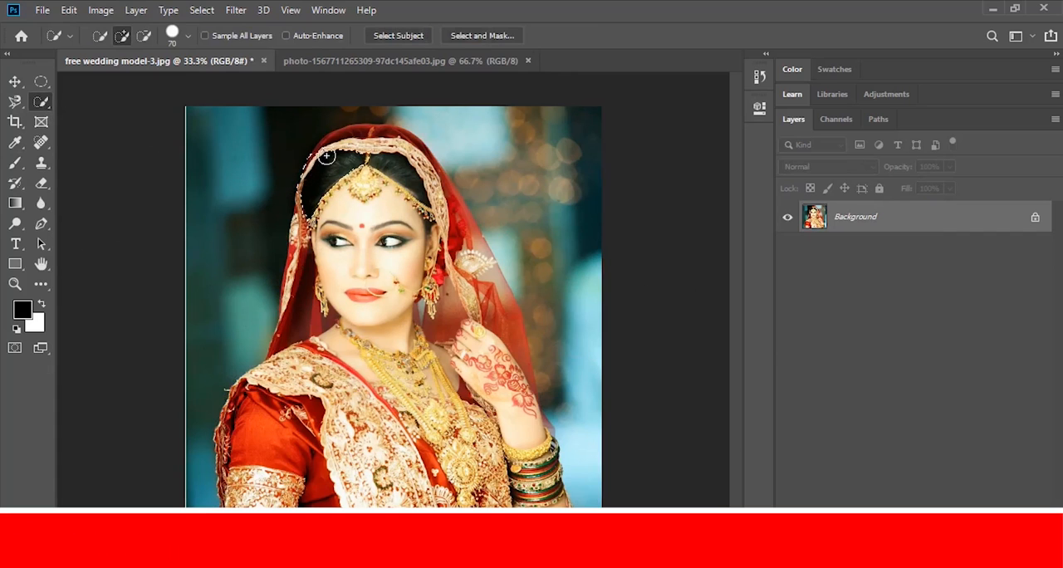
{"action": "mouse_move", "coordinate": [366, 135]}
{"action": "left_mouse_down"}
{"action": "mouse_move", "coordinate": [513, 317]}
{"action": "mouse_move", "coordinate": [545, 505]}
{"action": "mouse_move", "coordinate": [350, 230]}
{"action": "mouse_move", "coordinate": [296, 285]}
{"action": "mouse_move", "coordinate": [286, 344]}
{"action": "mouse_move", "coordinate": [250, 448]}
{"action": "left_mouse_up"}
{"action": "mouse_move", "coordinate": [219, 138]}
{"action": "left_mouse_down"}
{"action": "mouse_move", "coordinate": [472, 126]}
{"action": "mouse_move", "coordinate": [605, 484]}
{"action": "mouse_move", "coordinate": [546, 380]}
{"action": "mouse_move", "coordinate": [554, 399]}
{"action": "mouse_move", "coordinate": [230, 261]}
{"action": "left_mouse_up"}
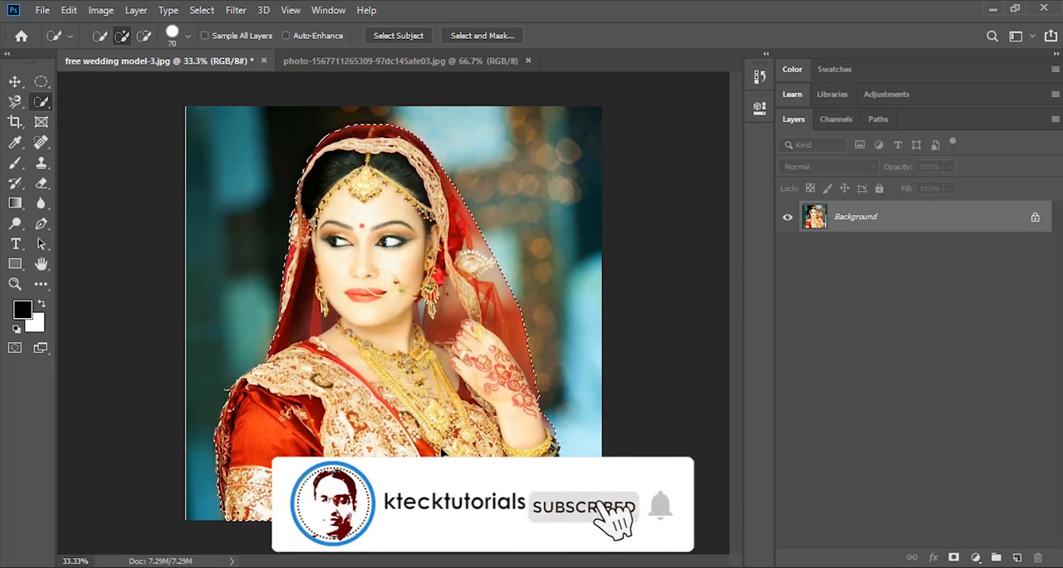
- Clear the selection in the landscape photo and paste the copied bride into it
{"action": "left_click", "coordinate": [398, 64]}
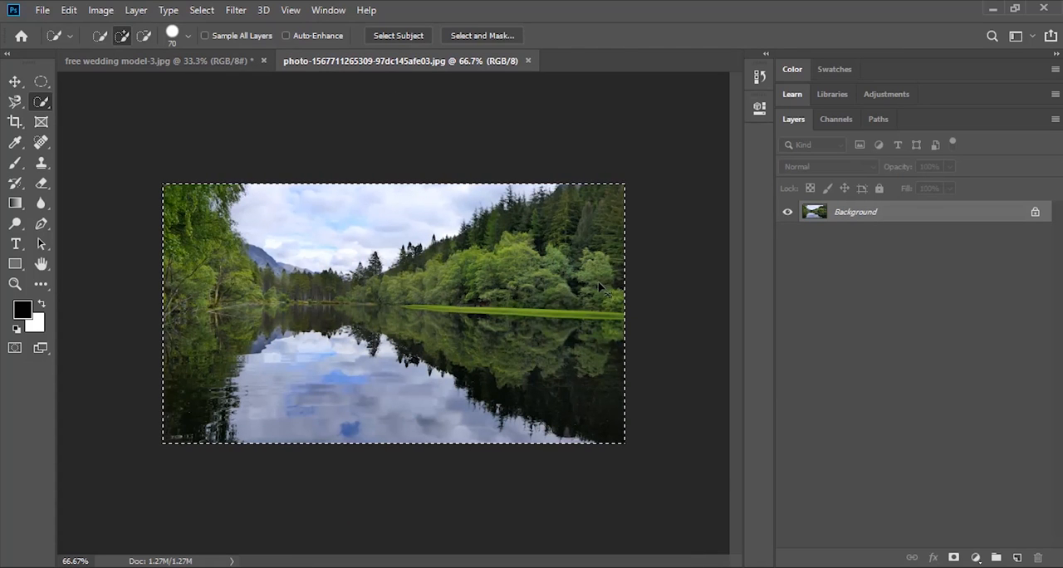
{"action": "key", "text": "ctrl+d"}
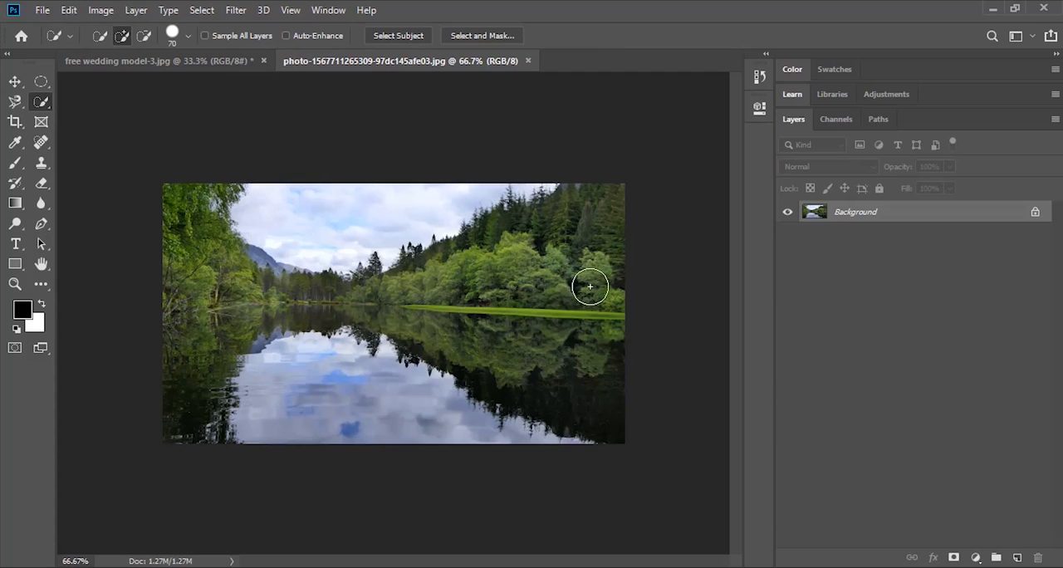
{"action": "key", "text": "ctrl+v"}
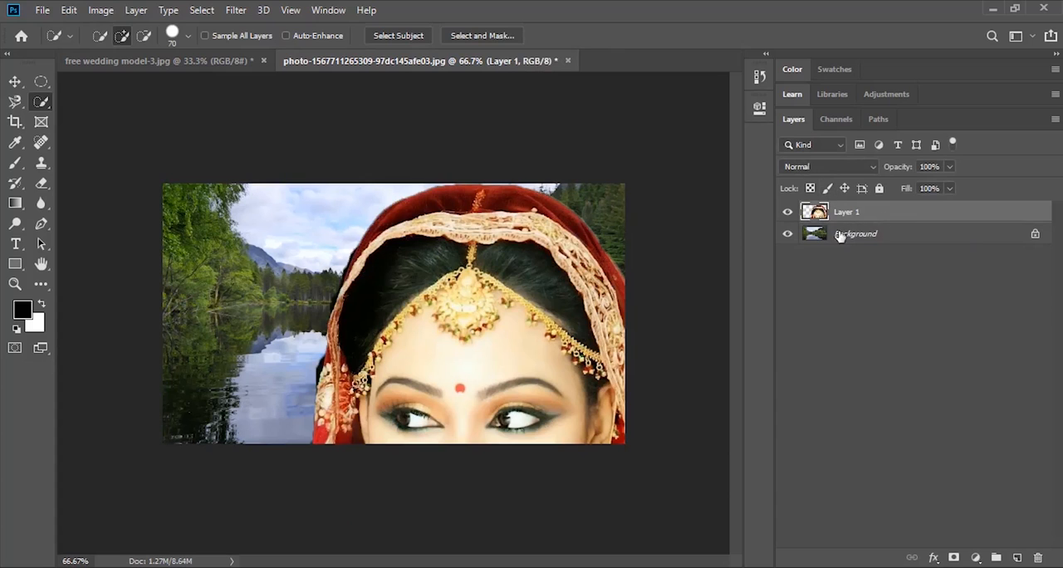
- Scale the pasted bride down to fit the landscape and place her near its centre along the lower edge
{"action": "key", "text": "ctrl+t"}
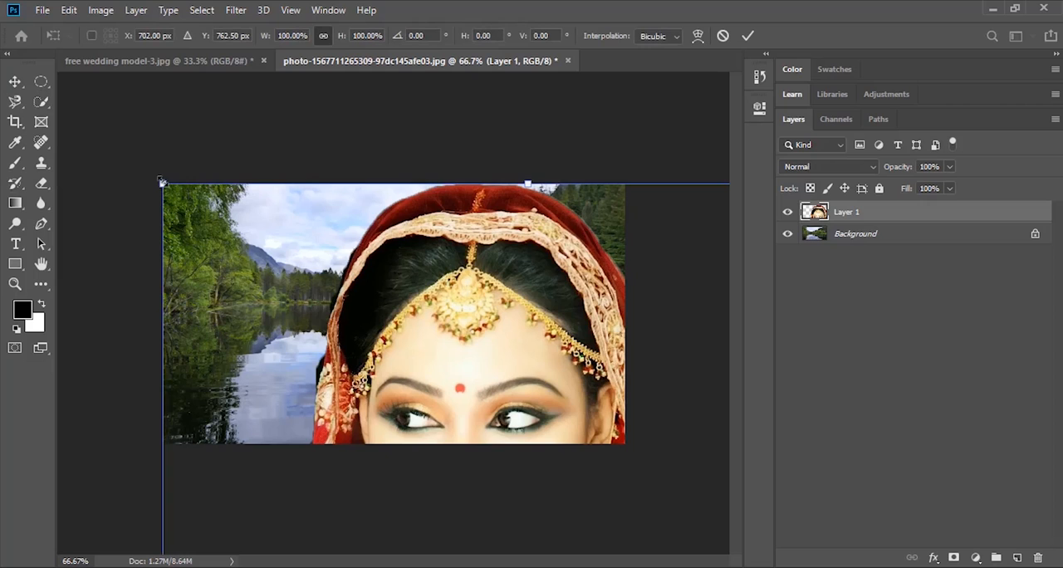
{"action": "key", "text": "ctrl+0"}
{"action": "left_click_drag", "start_coordinate": [312, 268], "coordinate": [508, 479]}
{"action": "mouse_move", "coordinate": [545, 520]}
{"action": "left_mouse_down"}
{"action": "mouse_move", "coordinate": [393, 329]}
{"action": "mouse_move", "coordinate": [433, 283]}
{"action": "left_mouse_up"}
{"action": "key", "text": "Return"}
{"action": "key", "text": "w"}
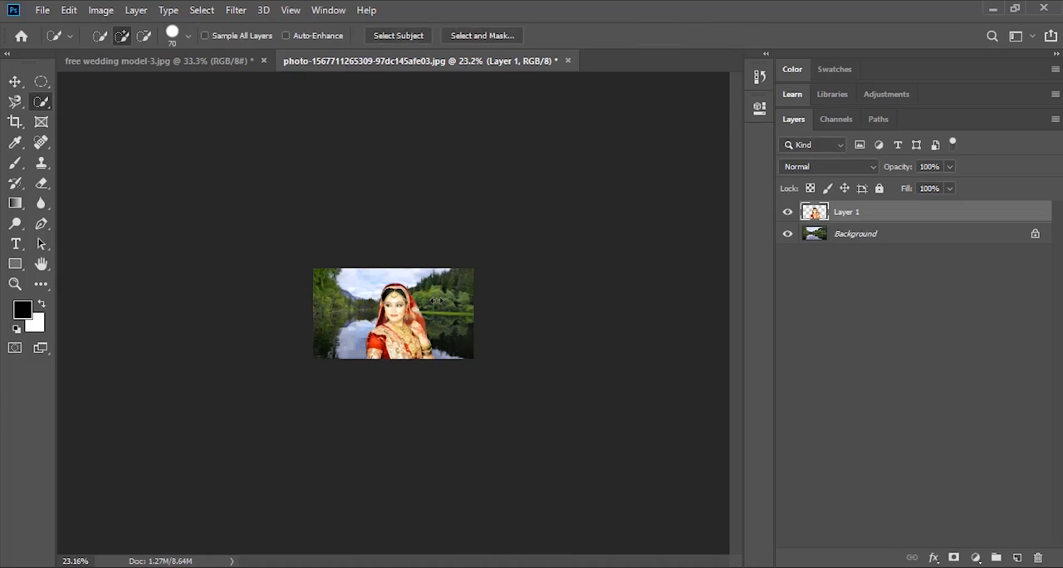
{"action": "key", "text": "ctrl+0"}
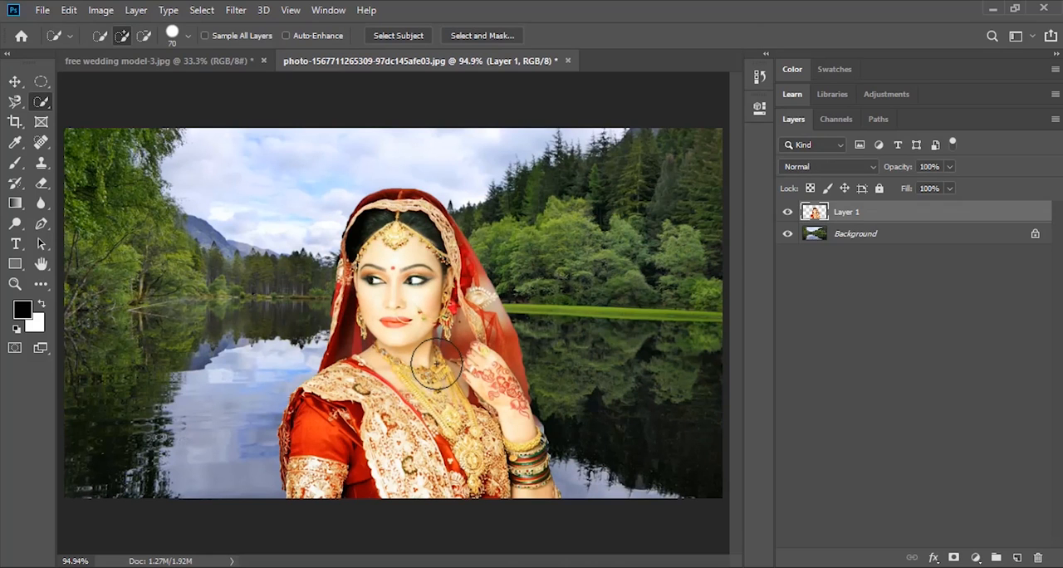
- Unlock the landscape's Background layer and move the bride's Layer 1 beneath it, leaving Layer 0 selected
{"action": "left_click", "coordinate": [1036, 238]}
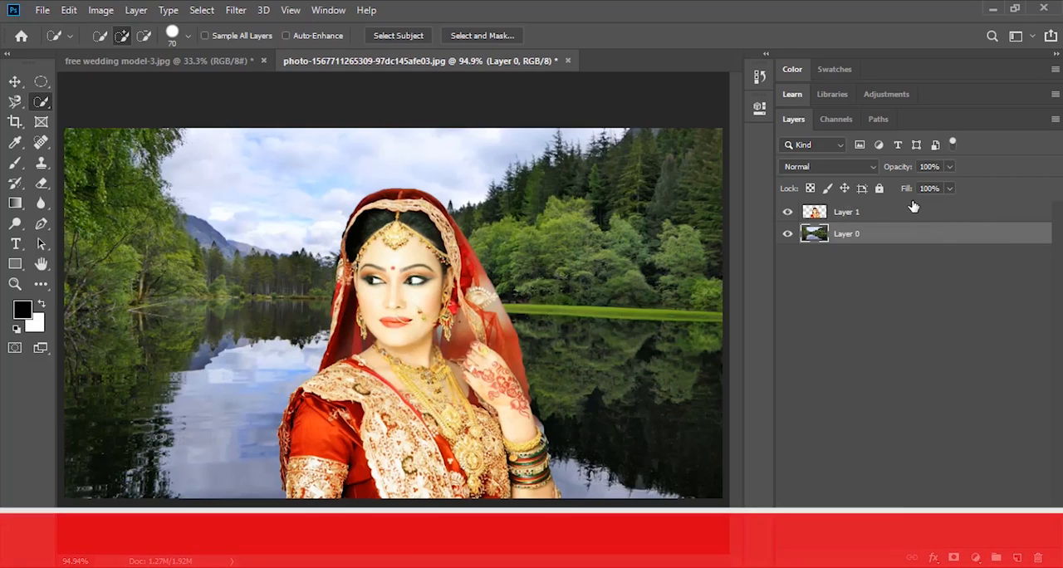
{"action": "left_click_drag", "start_coordinate": [902, 214], "coordinate": [913, 253]}
{"action": "left_click", "coordinate": [888, 215]}
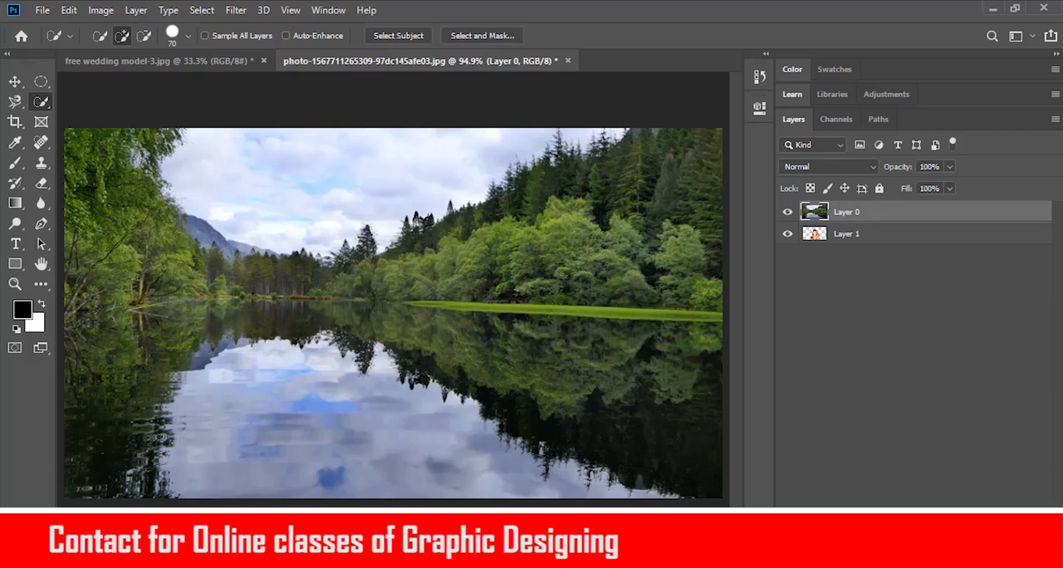
- Add a Reveal All layer mask to the landscape on Layer 0
{"action": "left_click", "coordinate": [135, 10]}
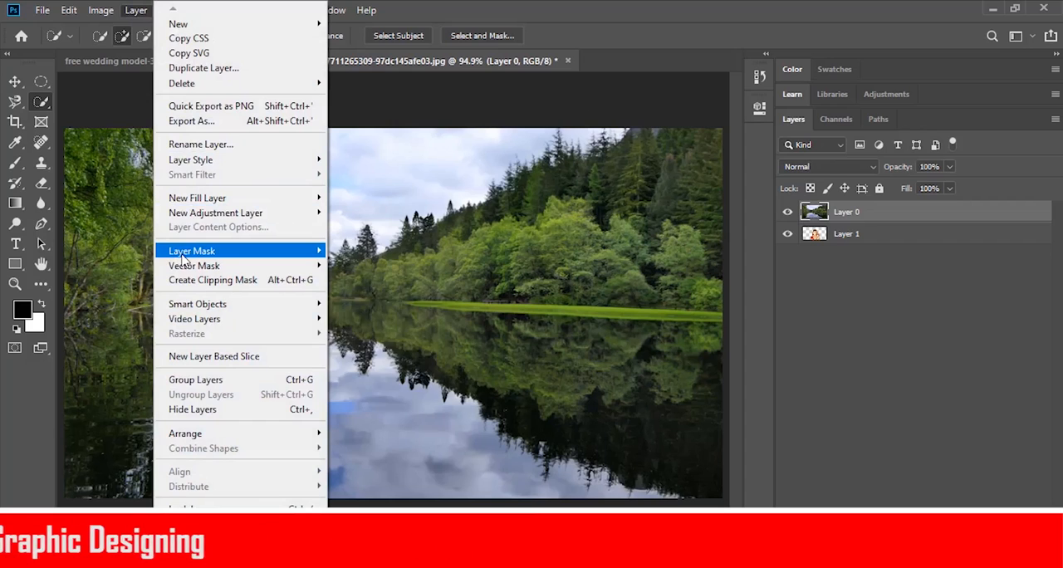
{"action": "mouse_move", "coordinate": [184, 251]}
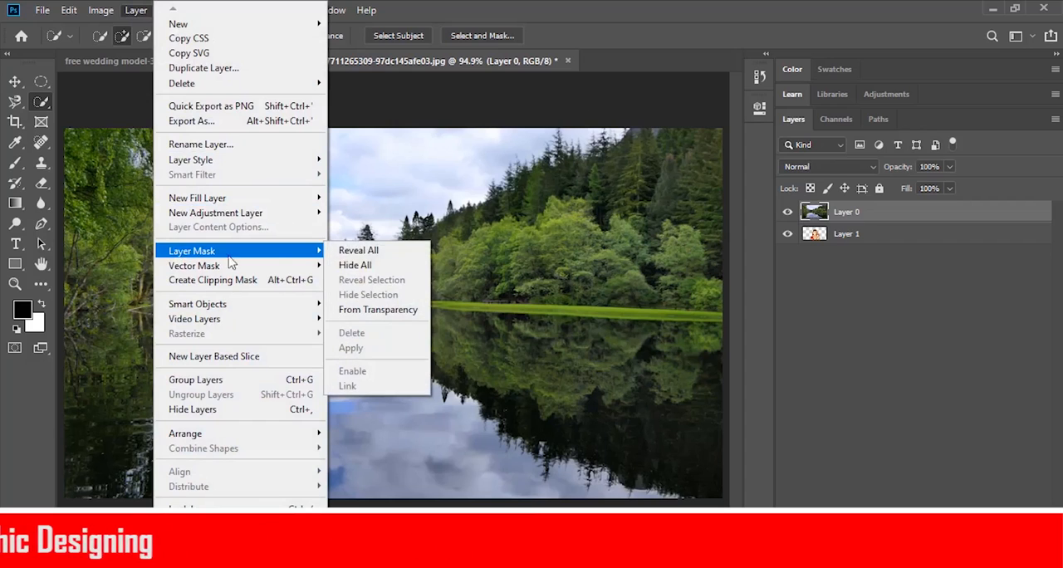
{"action": "left_click", "coordinate": [362, 251]}
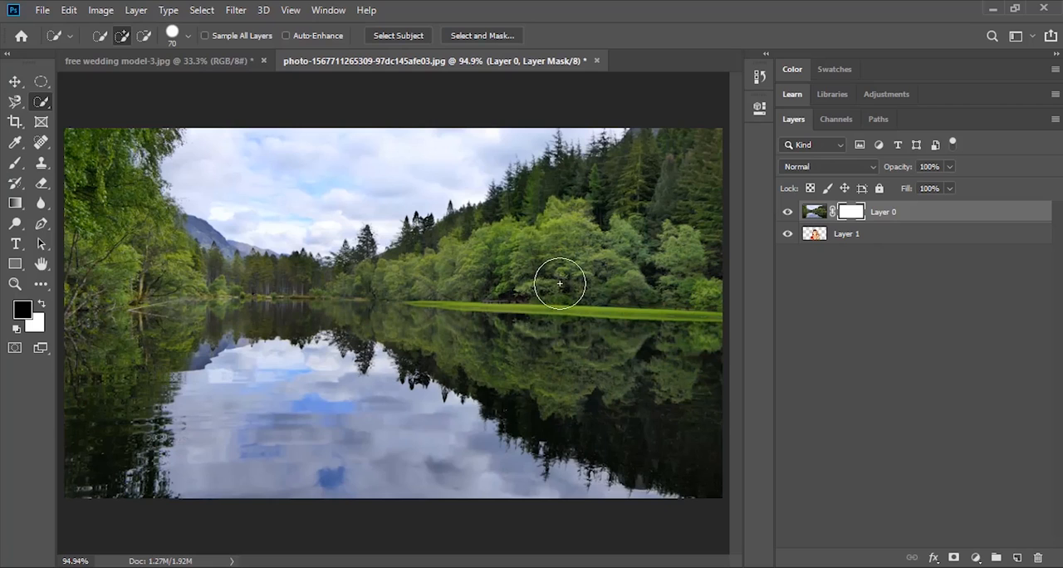
- Load the bride's outline from Layer 1 as a selection while keeping Layer 0's mask active
{"action": "left_click", "coordinate": [14, 82]}
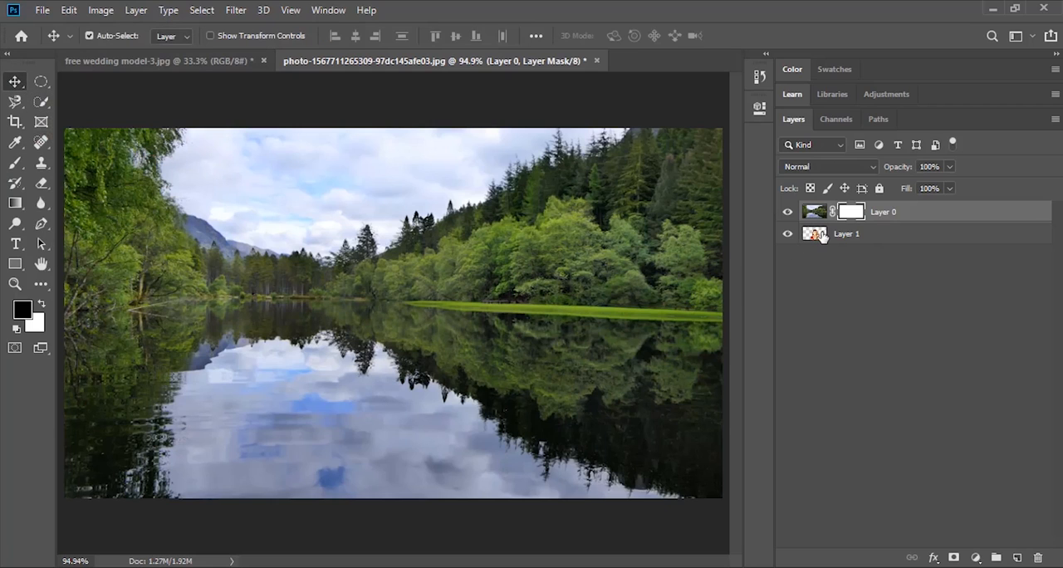
{"action": "key", "text": "ctrl"}
{"action": "left_click", "coordinate": [816, 236], "text": "ctrl"}
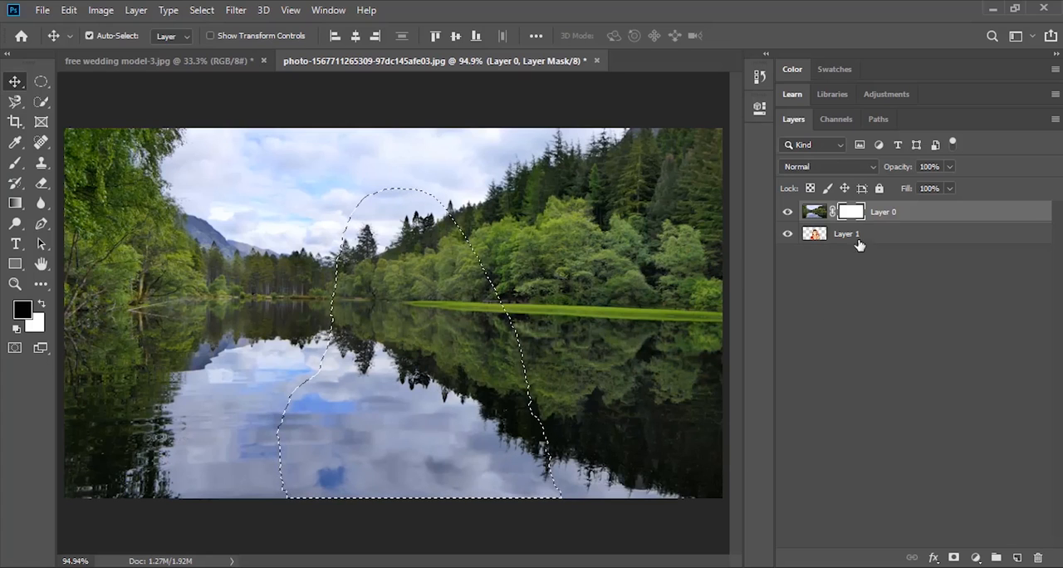
- Paint black inside the selection on Layer 0's mask with a soft 100 px brush to reveal the bride
{"action": "left_click", "coordinate": [14, 163]}
{"action": "key", "text": "bracketleft"}
{"action": "key", "text": "bracketleft"}
{"action": "key", "text": "bracketleft"}
{"action": "key", "text": "bracketleft"}
{"action": "key", "text": "bracketleft"}
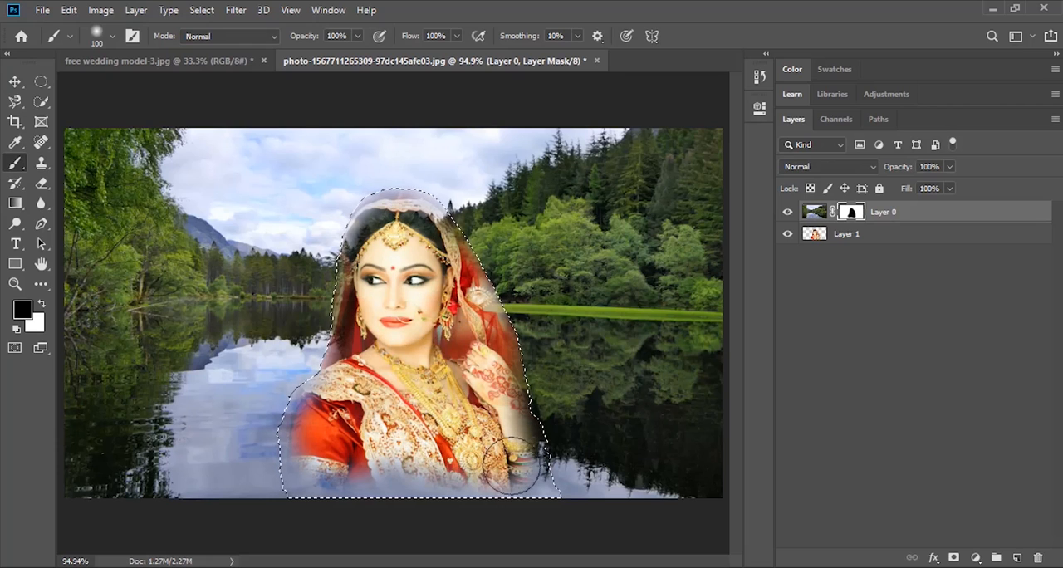
- Paint white over the bride's head and upper body on Layer 0's mask, and check the original wedding photo
{"action": "left_click", "coordinate": [41, 306]}
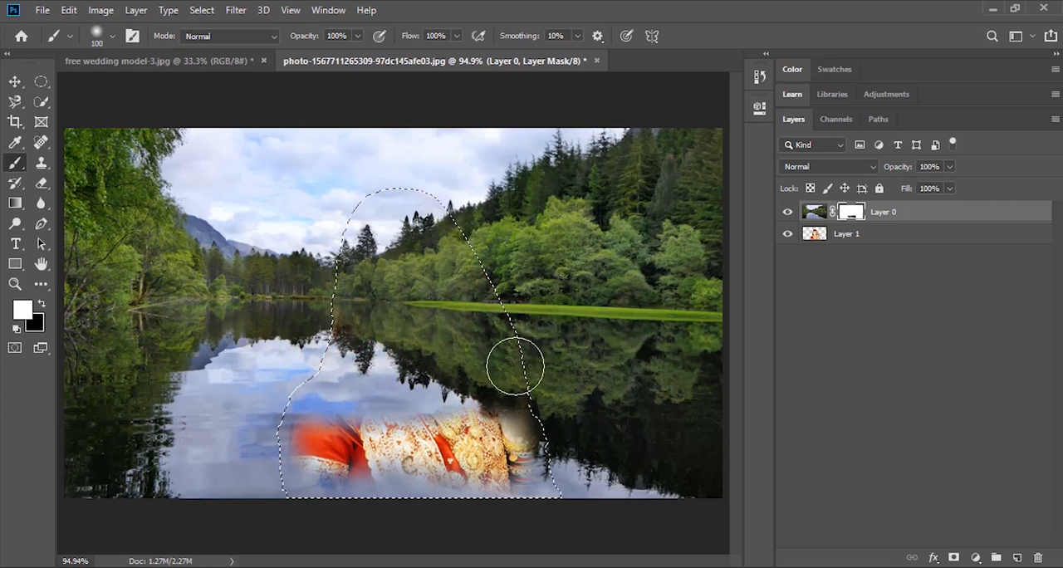
{"action": "left_click", "coordinate": [203, 69]}
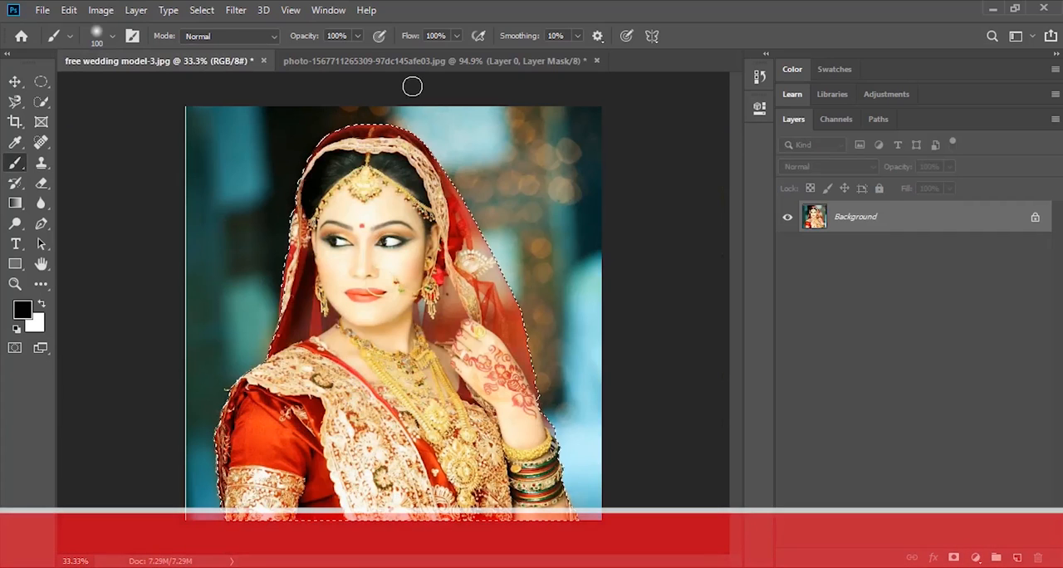
{"action": "left_click", "coordinate": [432, 63]}
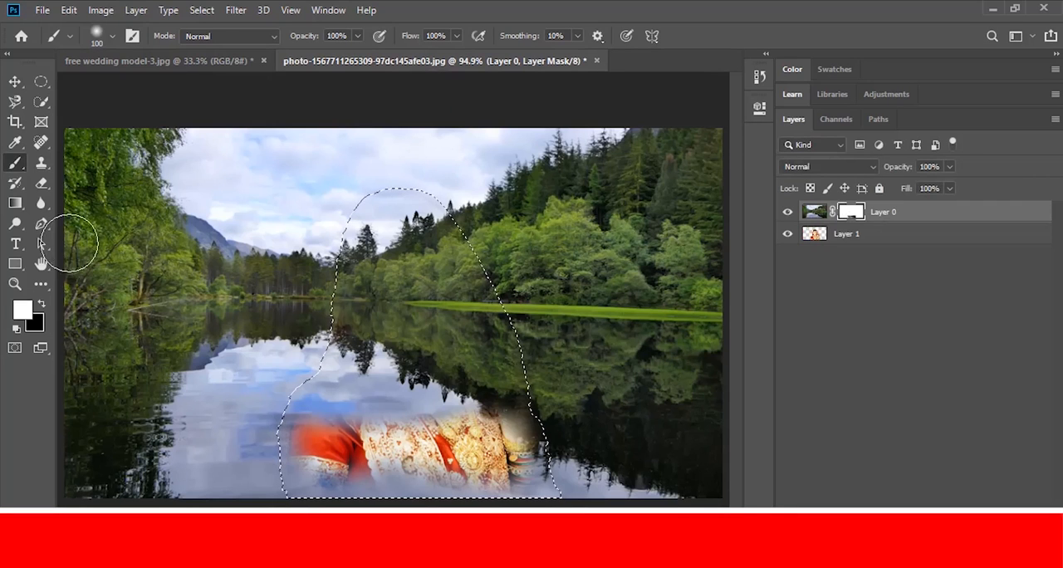
- Paint black over the bride's head and upper body on Layer 0's mask to reveal her again, and clear the selection
{"action": "left_click", "coordinate": [42, 304]}
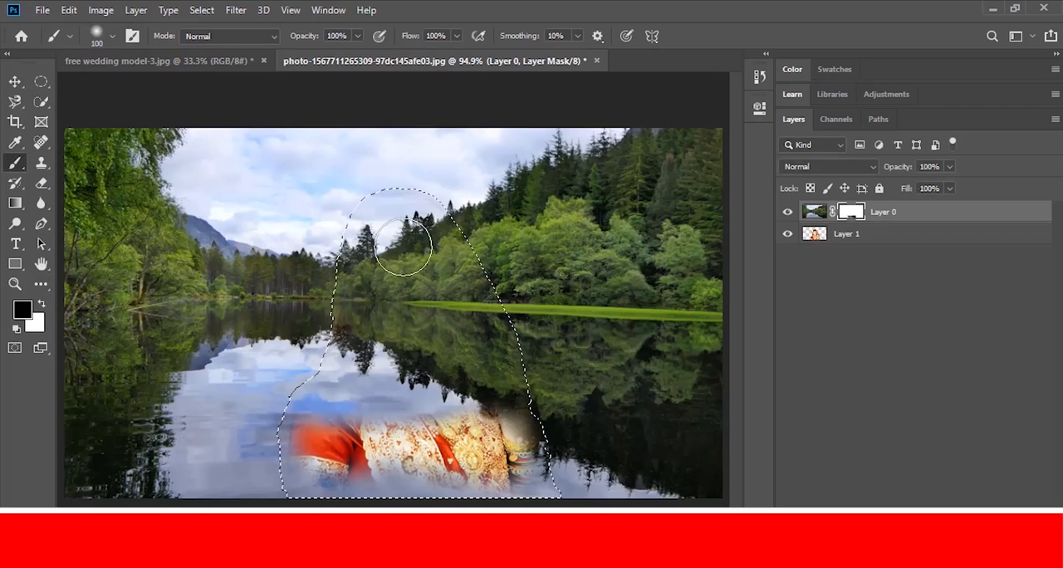
{"action": "mouse_move", "coordinate": [368, 247]}
{"action": "left_mouse_down"}
{"action": "mouse_move", "coordinate": [463, 308]}
{"action": "mouse_move", "coordinate": [451, 325]}
{"action": "mouse_move", "coordinate": [387, 329]}
{"action": "mouse_move", "coordinate": [395, 365]}
{"action": "mouse_move", "coordinate": [357, 386]}
{"action": "mouse_move", "coordinate": [415, 399]}
{"action": "mouse_move", "coordinate": [328, 415]}
{"action": "mouse_move", "coordinate": [332, 441]}
{"action": "mouse_move", "coordinate": [499, 374]}
{"action": "mouse_move", "coordinate": [490, 411]}
{"action": "mouse_move", "coordinate": [507, 378]}
{"action": "mouse_move", "coordinate": [499, 349]}
{"action": "mouse_move", "coordinate": [434, 232]}
{"action": "mouse_move", "coordinate": [465, 291]}
{"action": "left_mouse_up"}
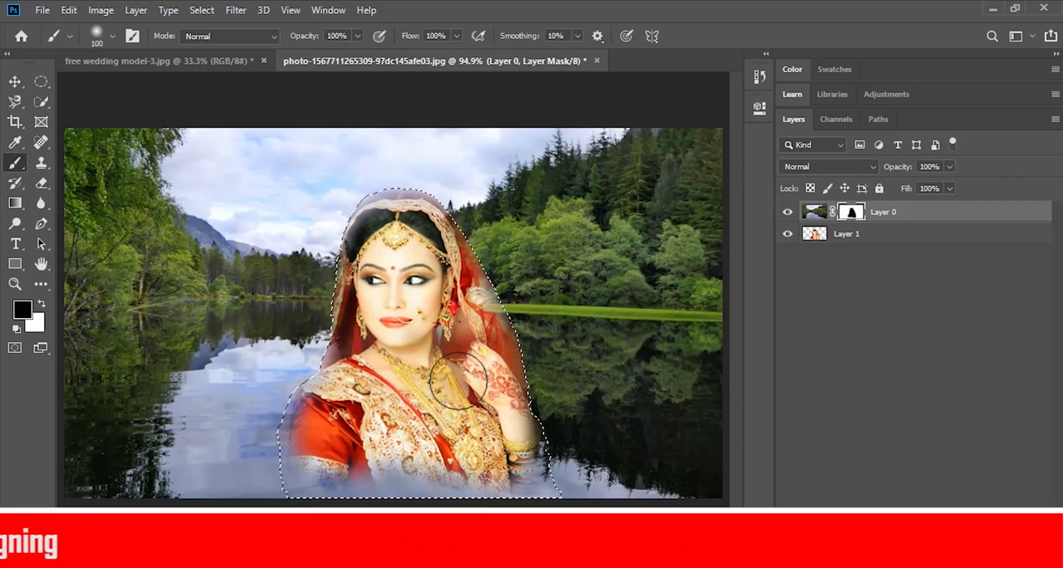
{"action": "key", "text": "ctrl+d"}
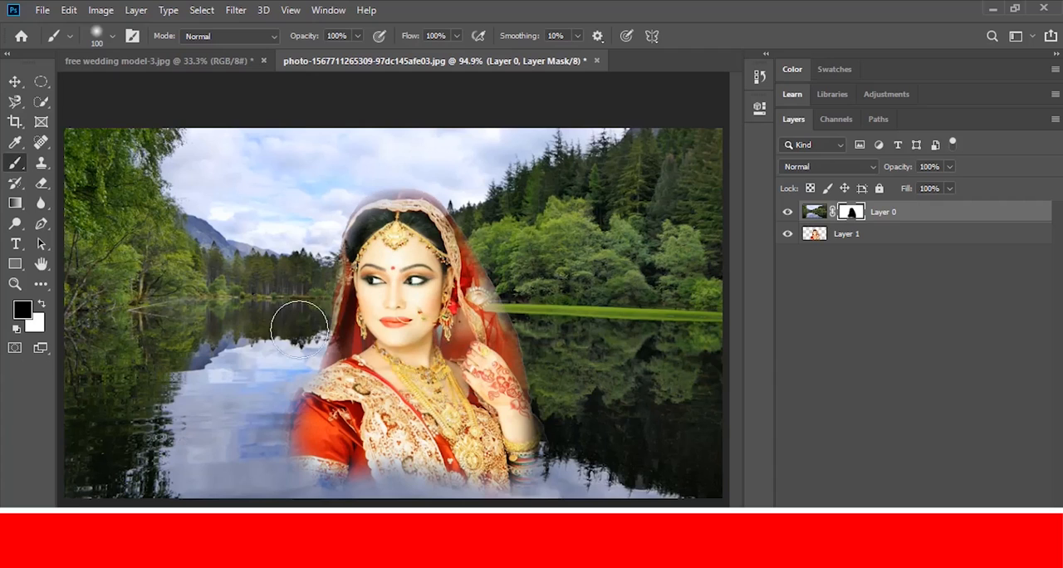